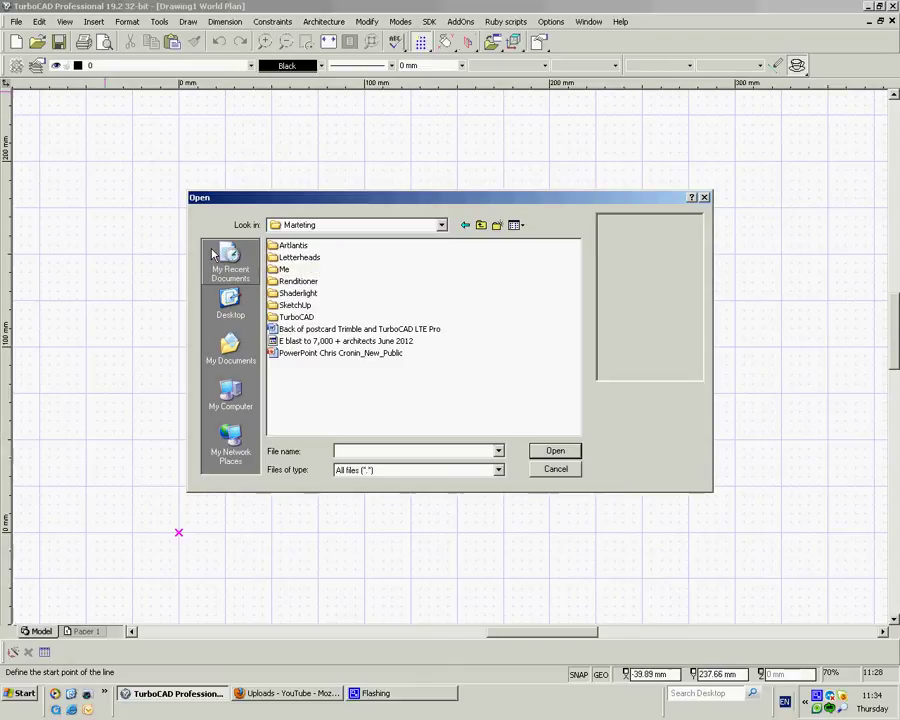
# - Close the file-open browser and start inserting a picture from a file
pyautogui.click(705, 198)
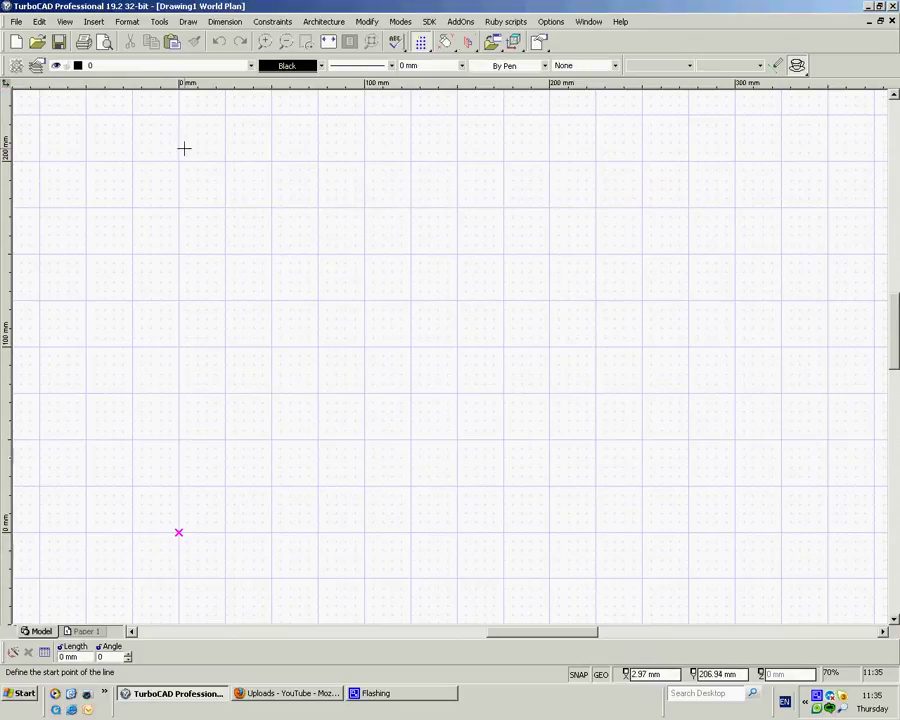
pyautogui.click(94, 22)
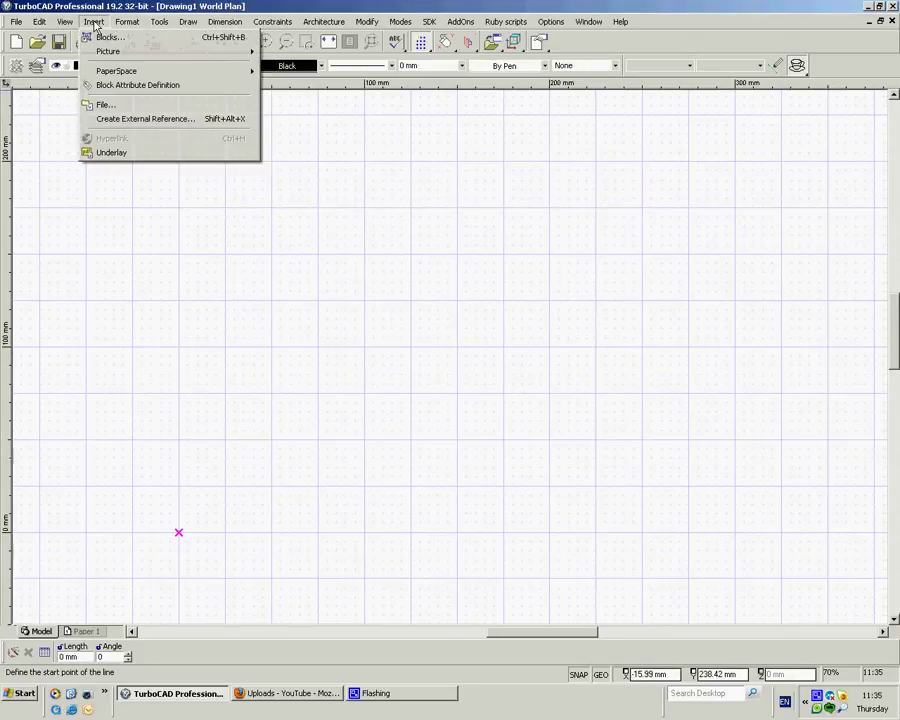
pyautogui.moveTo(101, 56)
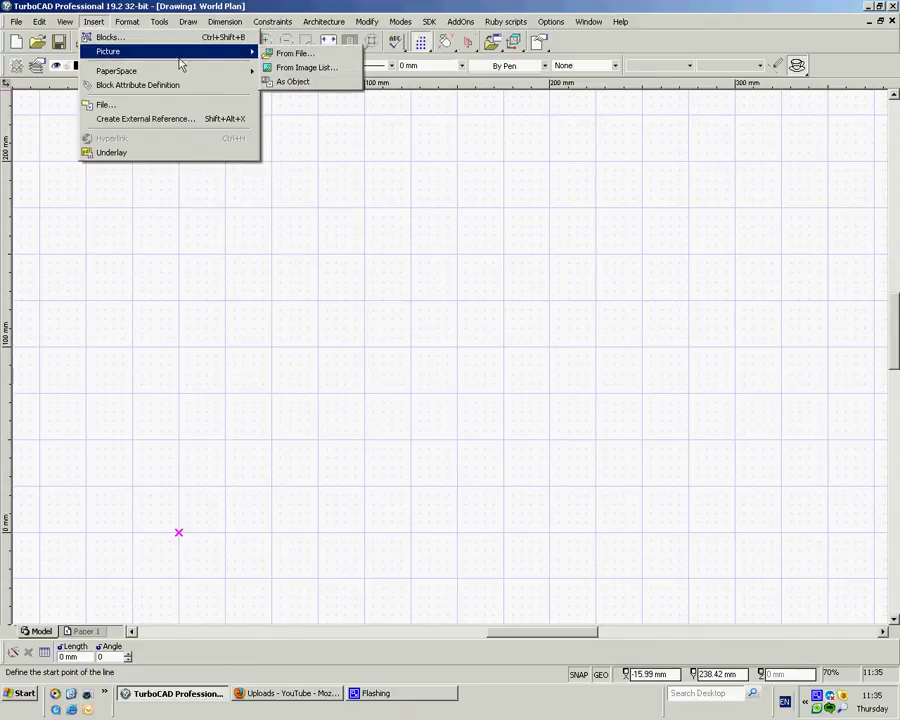
pyautogui.click(297, 54)
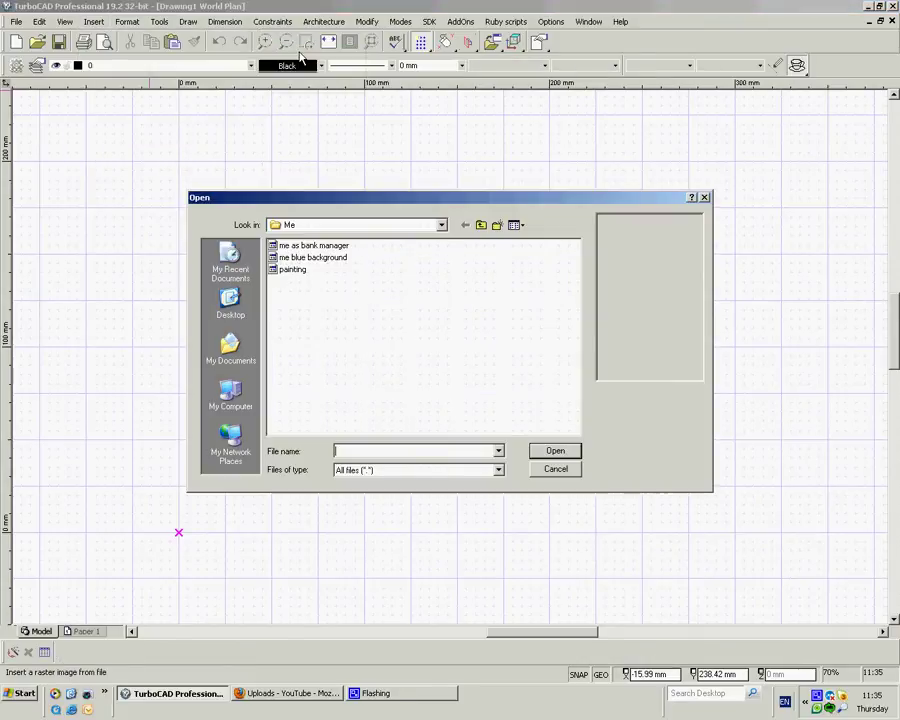
# - Browse to Z: > Marketing > Me, where photos 1103-pt, 1106-pt and 1179-pt are listed
pyautogui.click(441, 225)
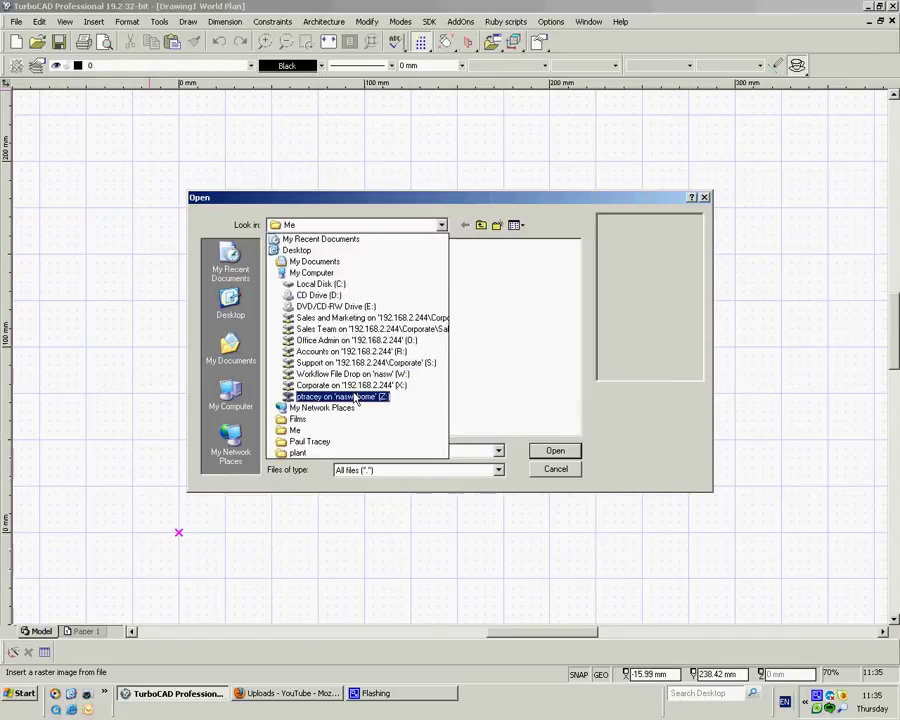
pyautogui.click(355, 398)
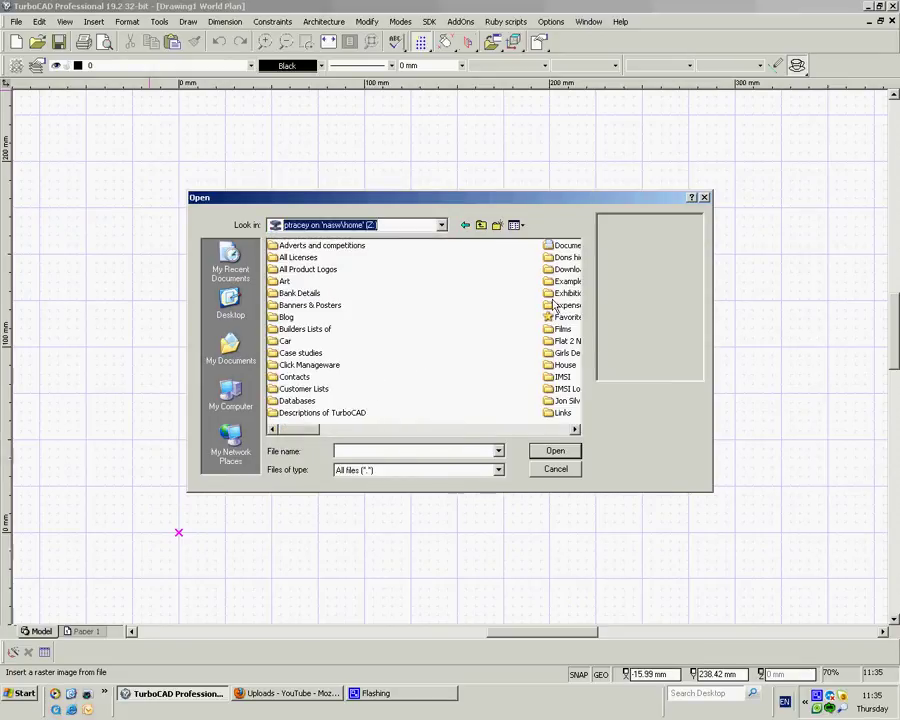
pyautogui.click(575, 430)
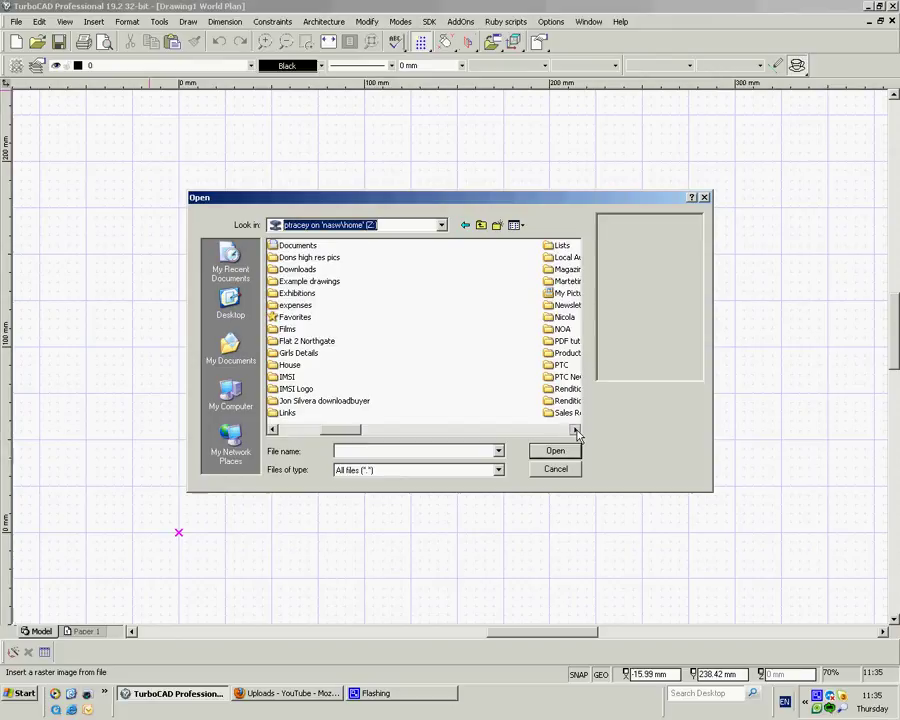
pyautogui.doubleClick(549, 284)
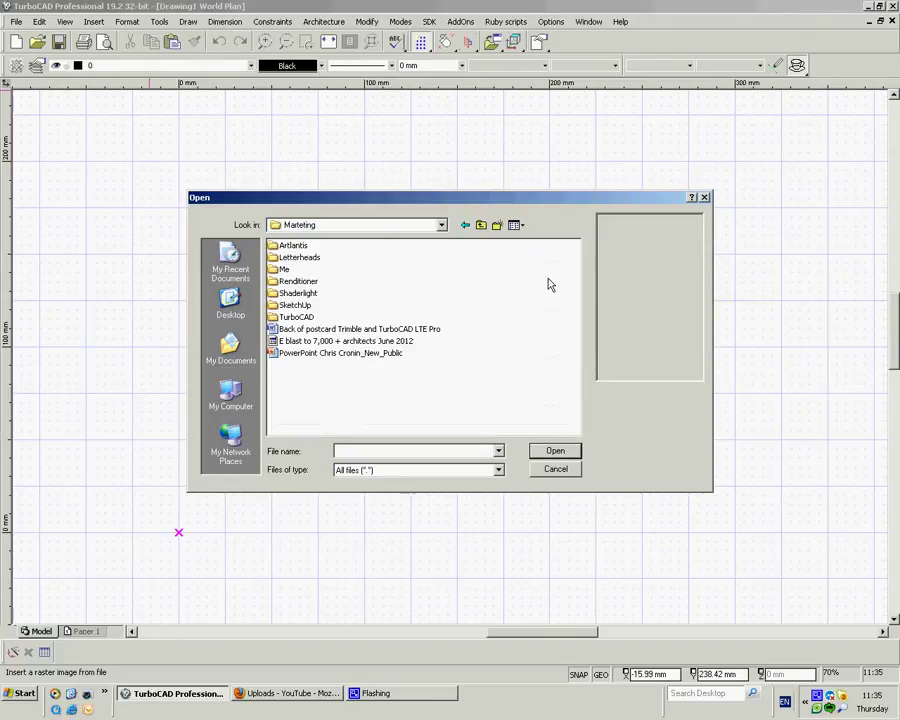
pyautogui.doubleClick(285, 271)
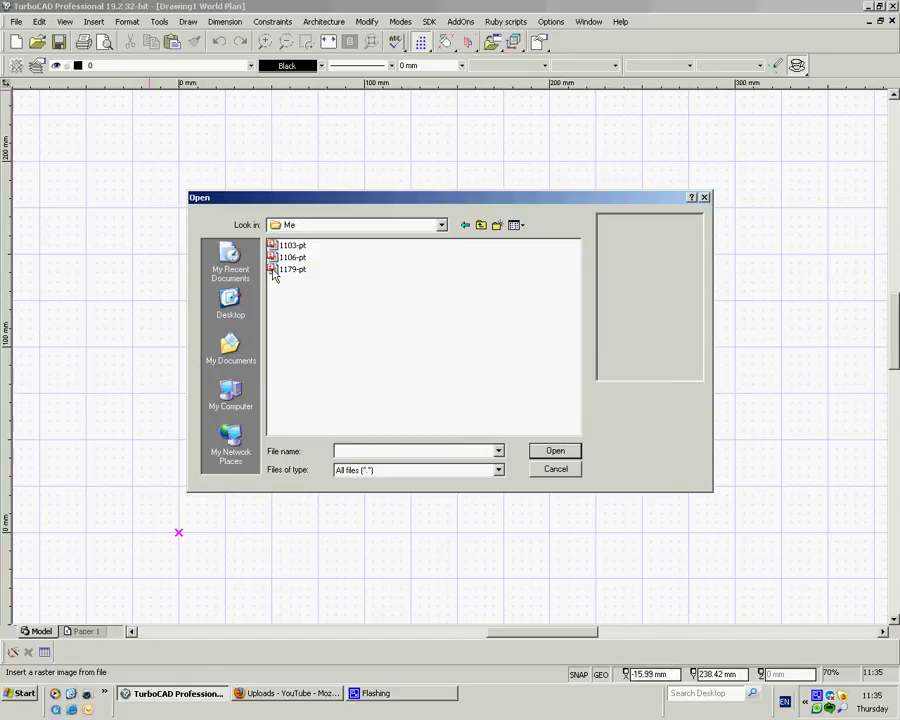
pyautogui.moveTo(273, 275)
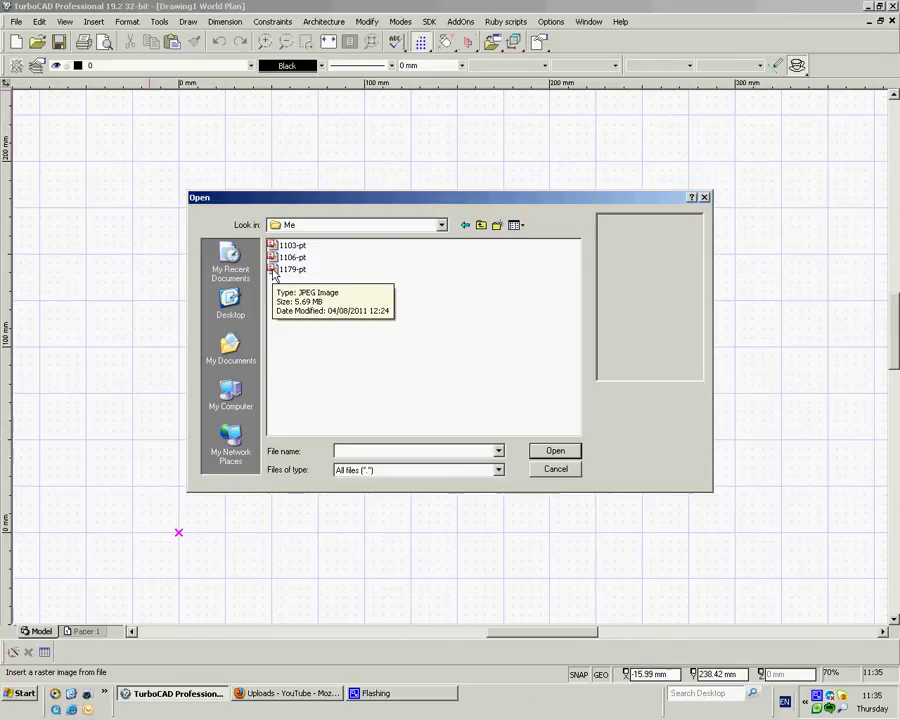
# - Filter to JPG files (*.jpg), preview 1103-pt and 1106-pt, and pick 1103-pt
pyautogui.click(499, 471)
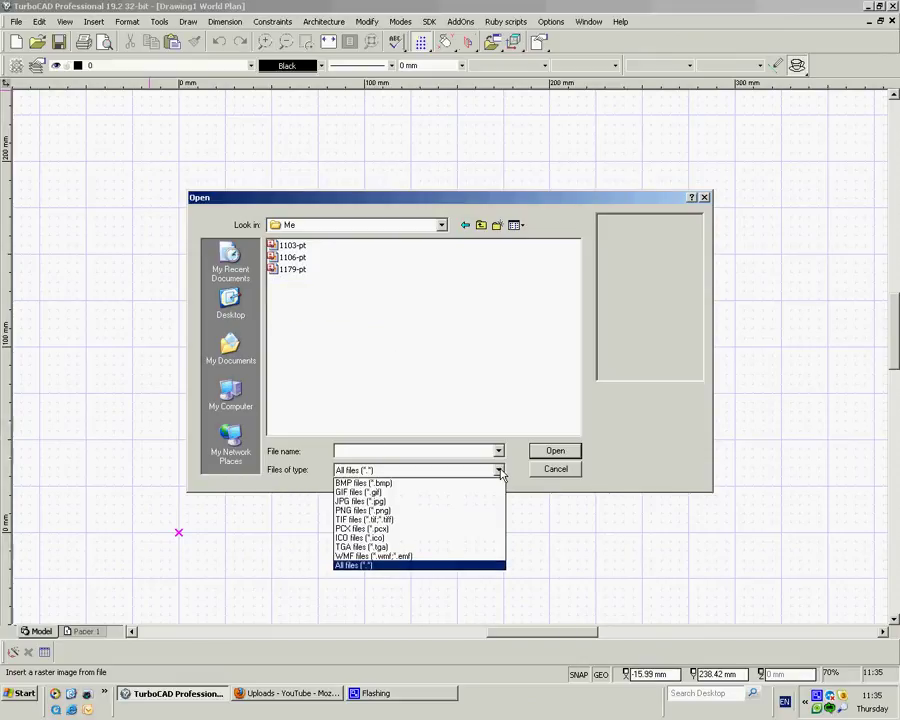
pyautogui.click(360, 501)
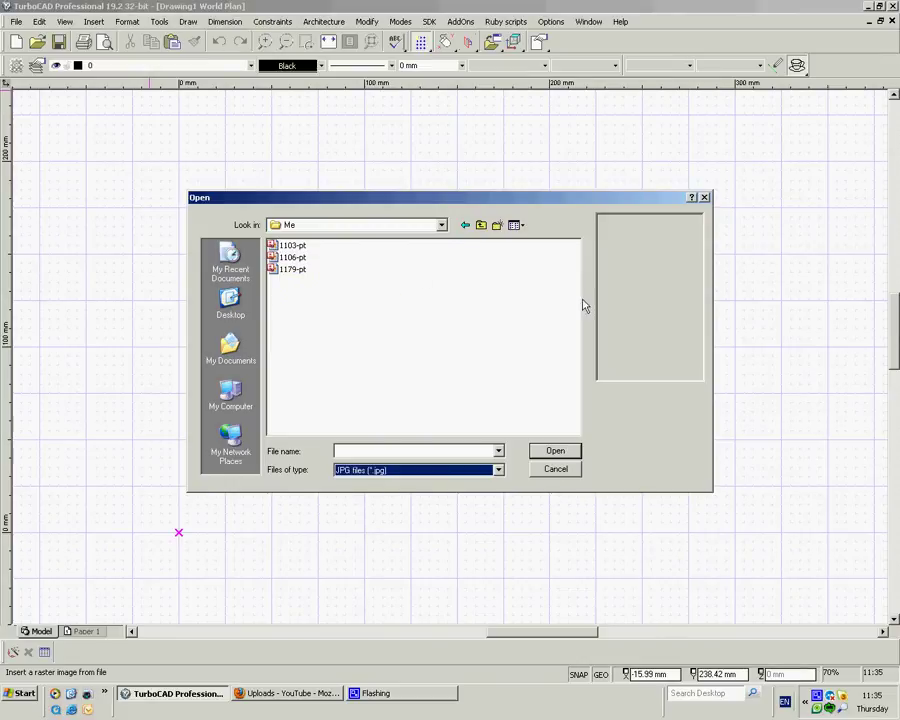
pyautogui.hotkey('shift', 'Tab')
pyautogui.hotkey('shift', 'Tab')
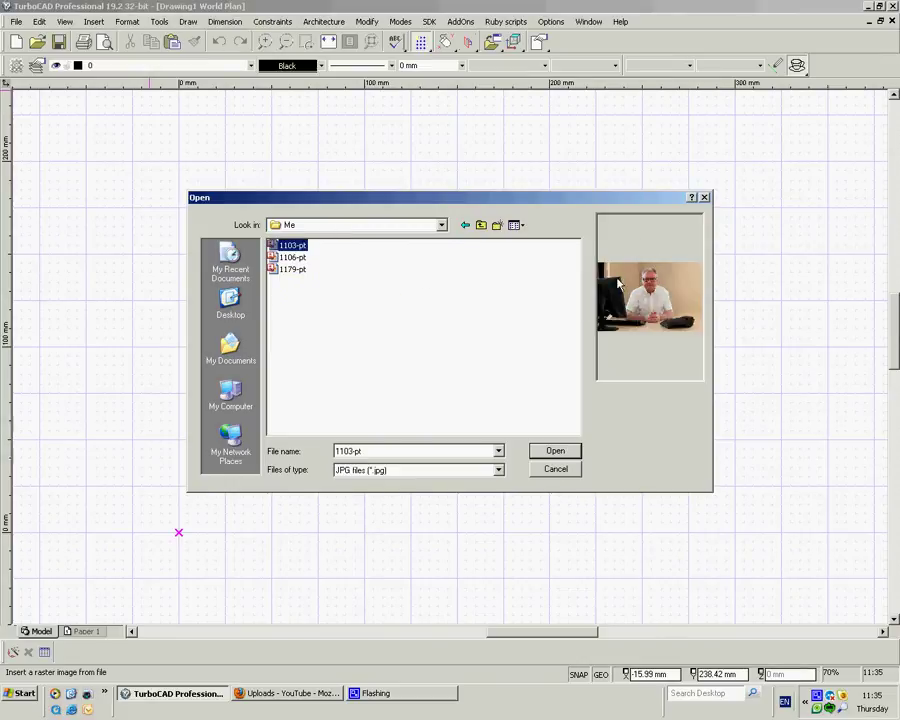
pyautogui.click(290, 257)
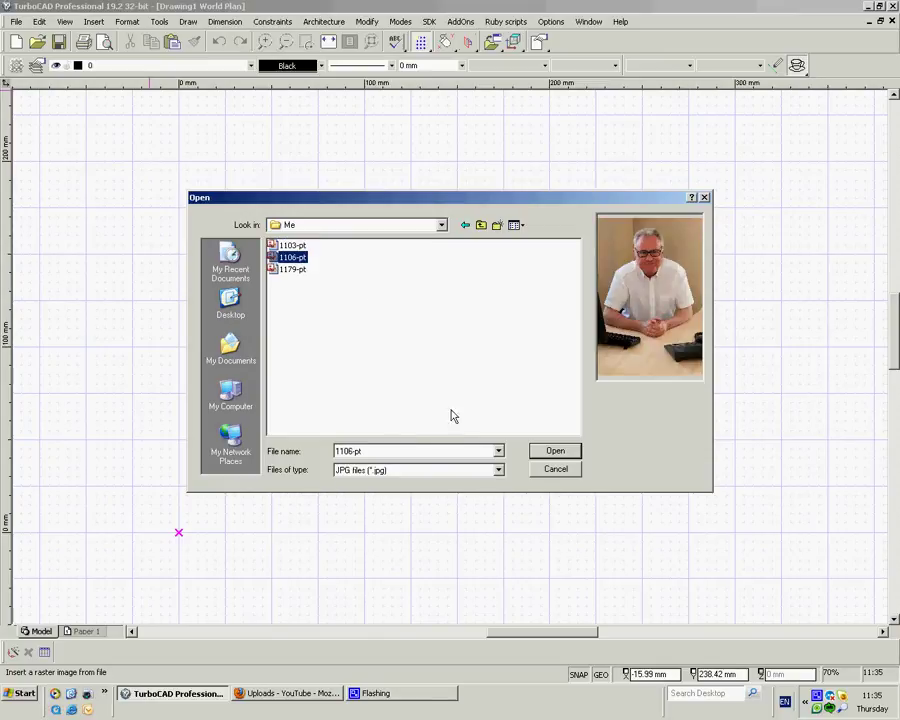
pyautogui.click(274, 246)
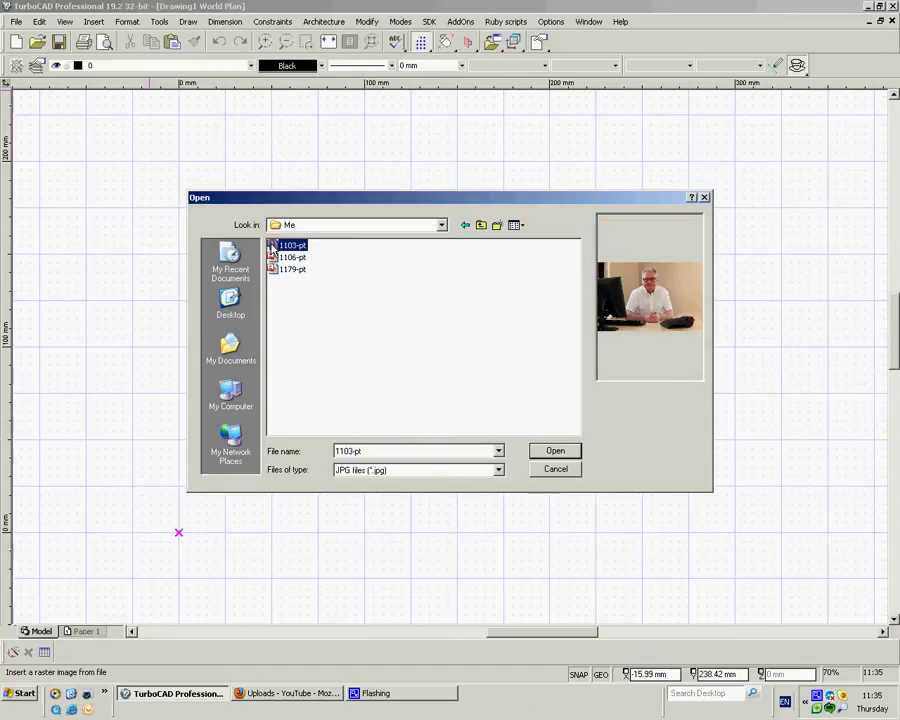
pyautogui.doubleClick(285, 246)
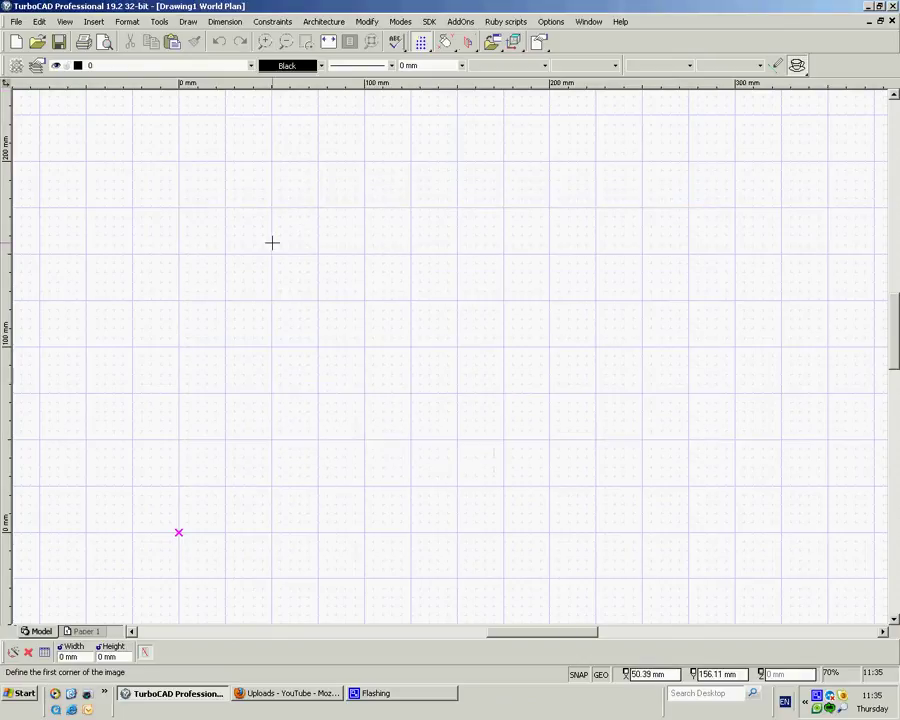
# - Place photo 1103-pt from top-left corner to lower-right corner, then cancel a stray line
pyautogui.click(139, 156)
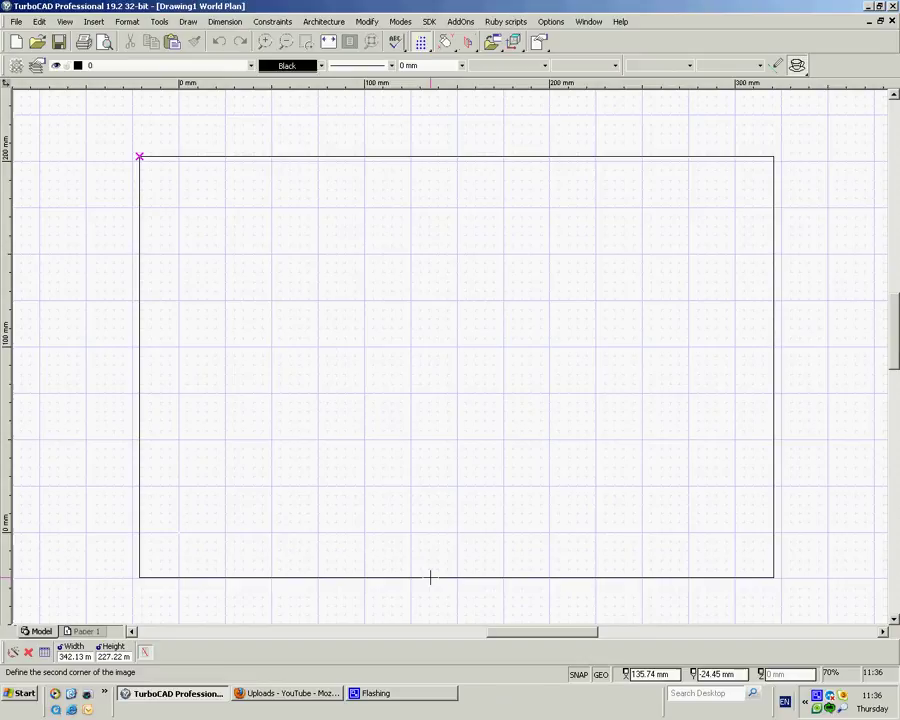
pyautogui.click(431, 577)
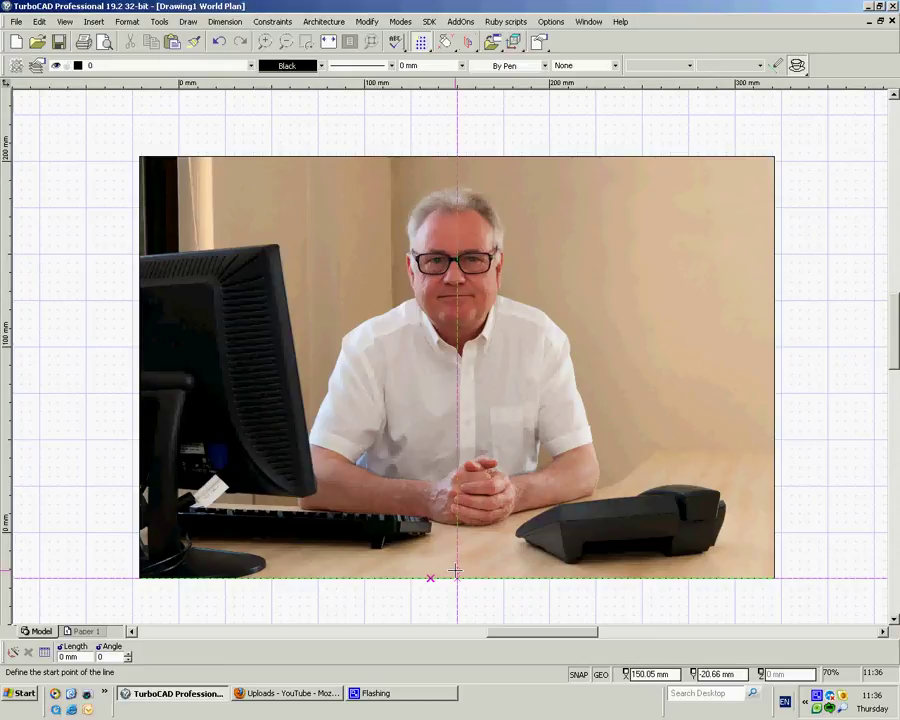
pyautogui.click(87, 341)
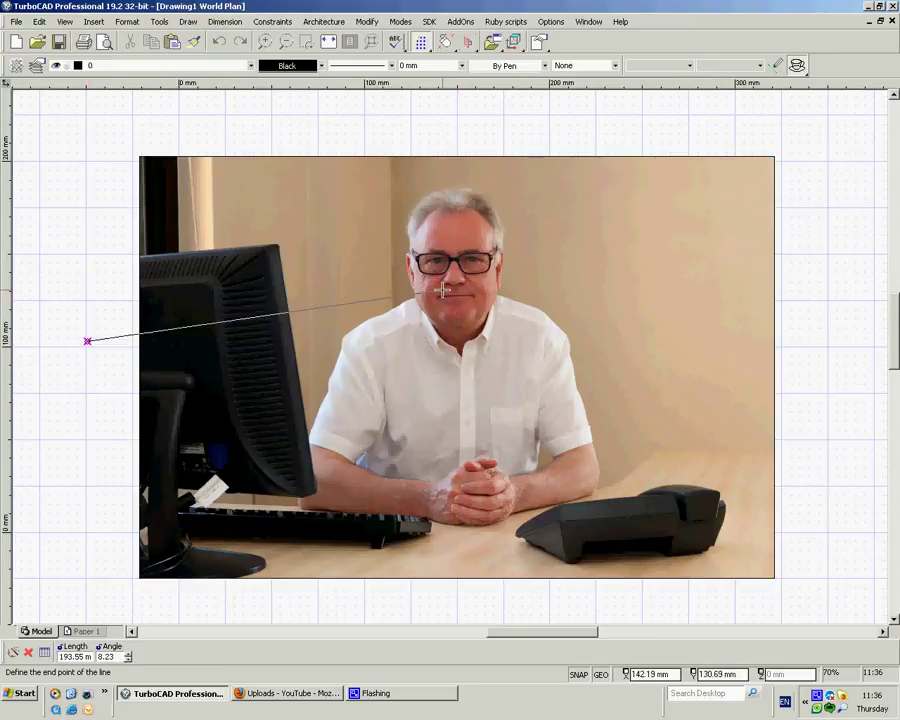
pyautogui.rightClick(55, 158)
pyautogui.click(82, 225)
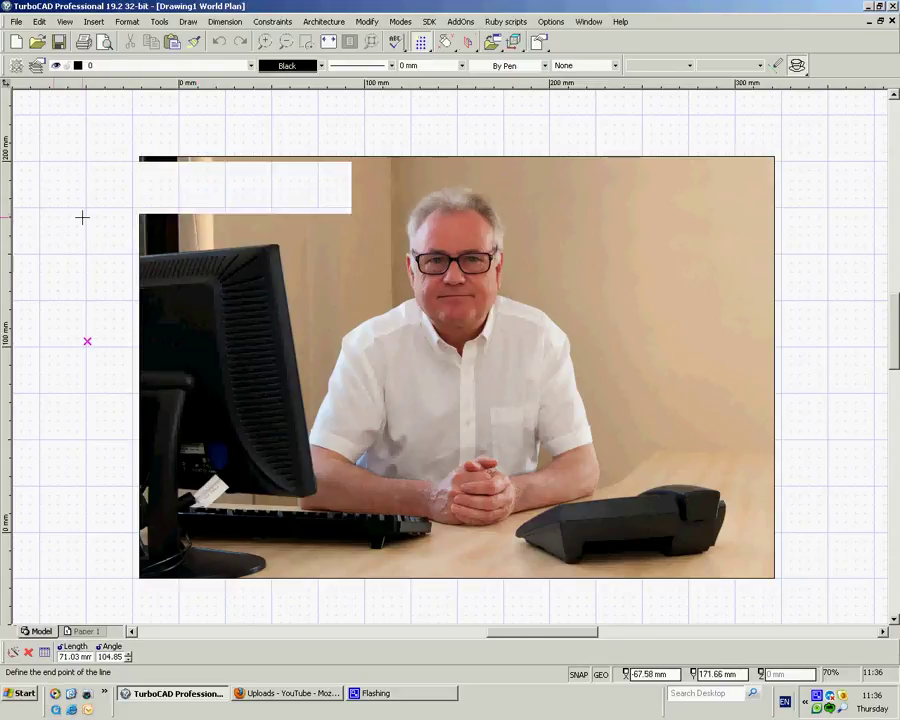
pyautogui.click(93, 21)
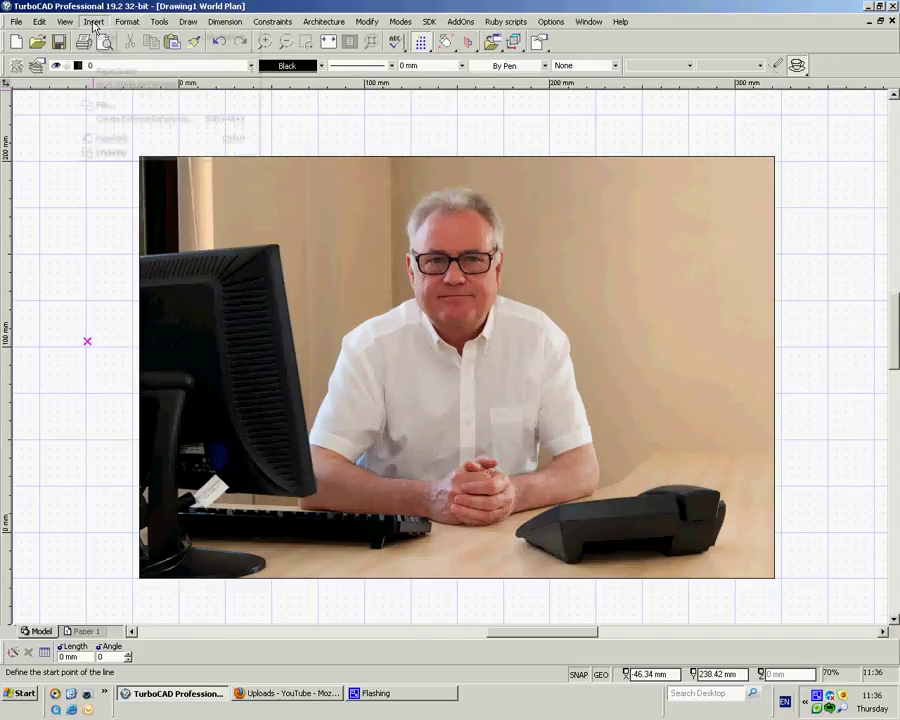
pyautogui.moveTo(100, 54)
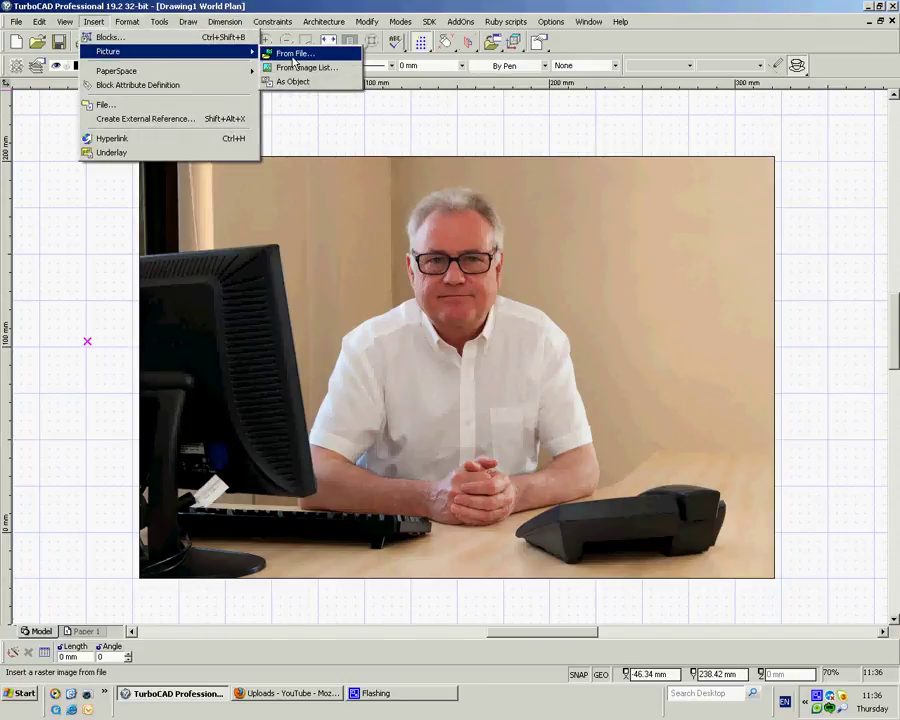
pyautogui.click(282, 54)
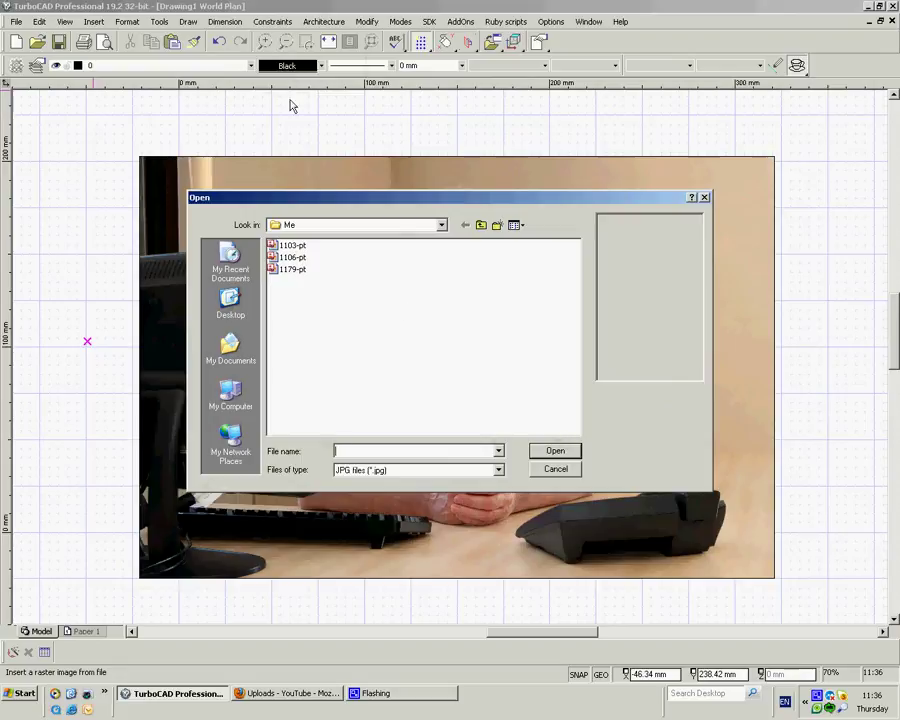
pyautogui.click(278, 257)
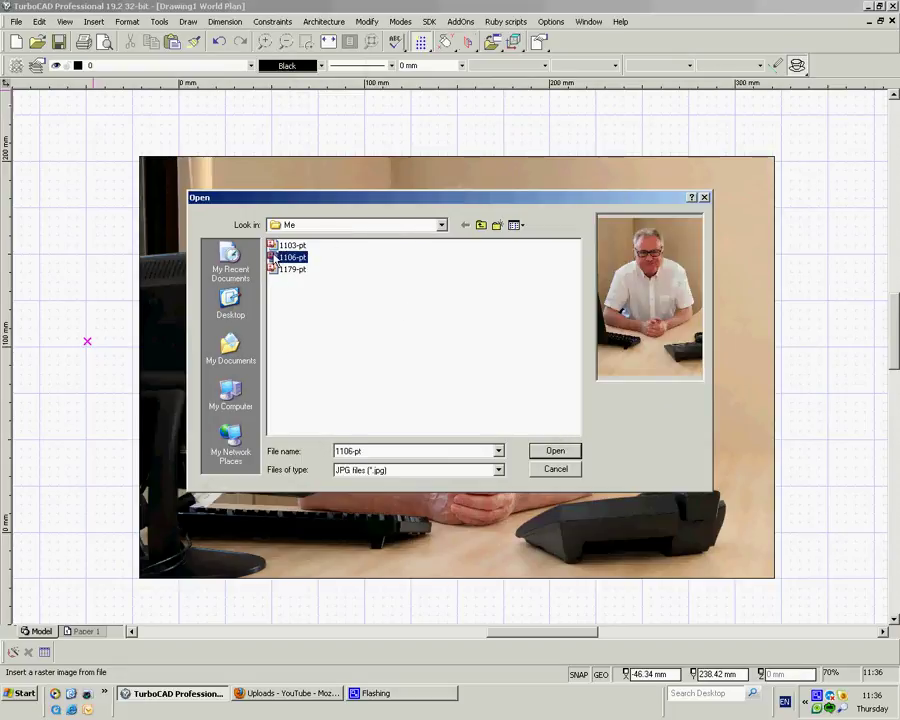
pyautogui.click(556, 452)
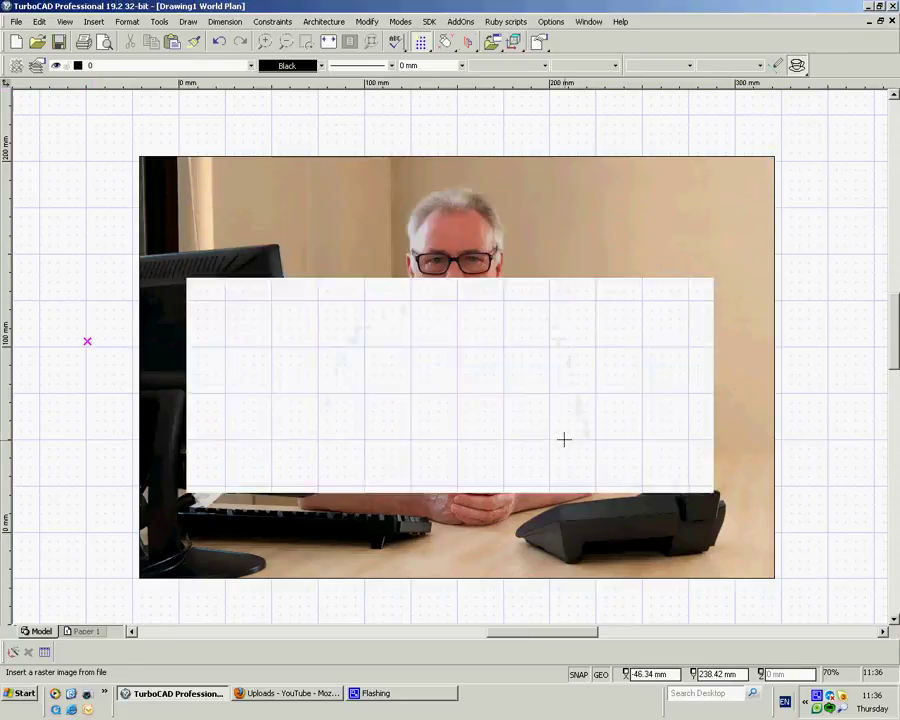
pyautogui.click(617, 142)
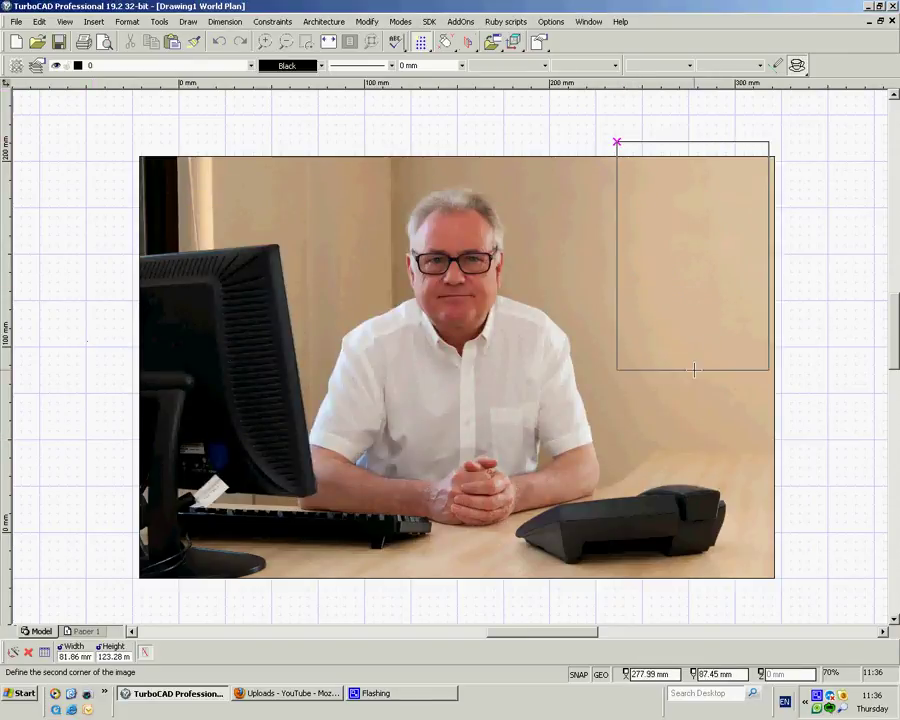
pyautogui.click(721, 420)
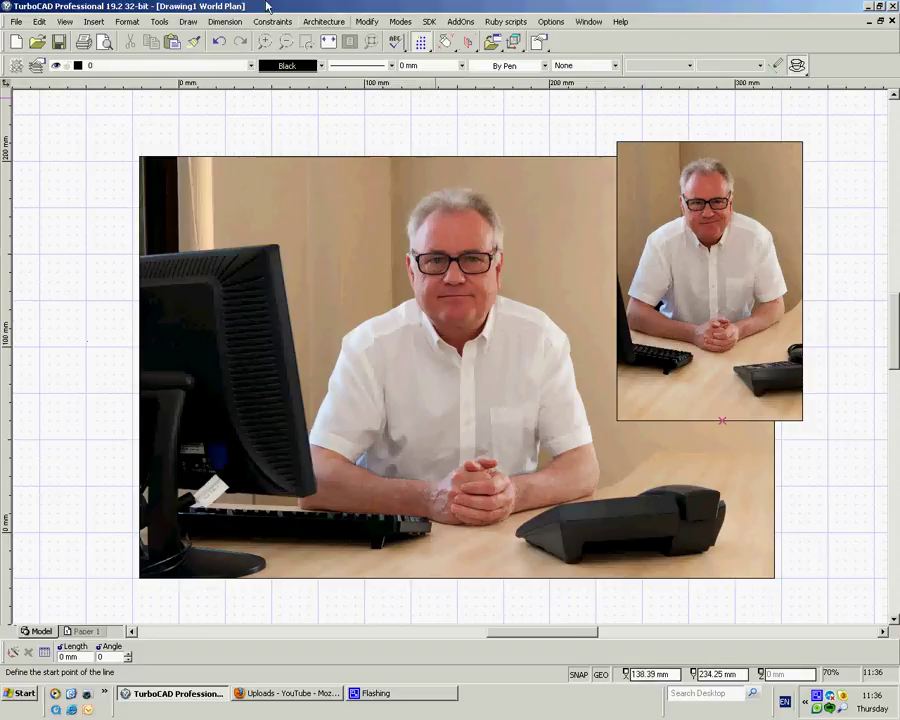
pyautogui.click(94, 22)
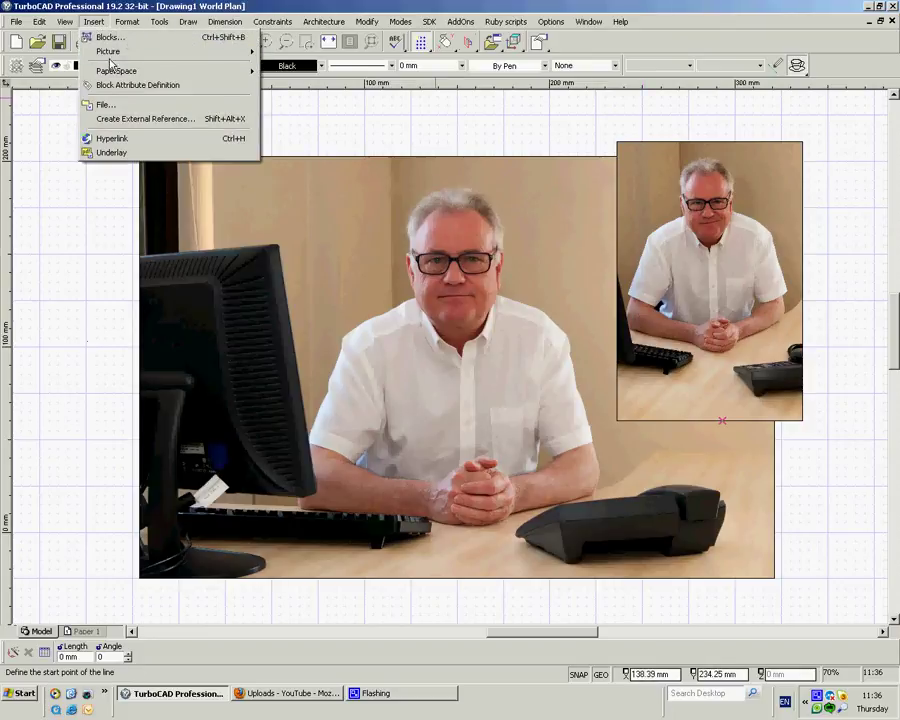
pyautogui.moveTo(114, 52)
pyautogui.click(285, 53)
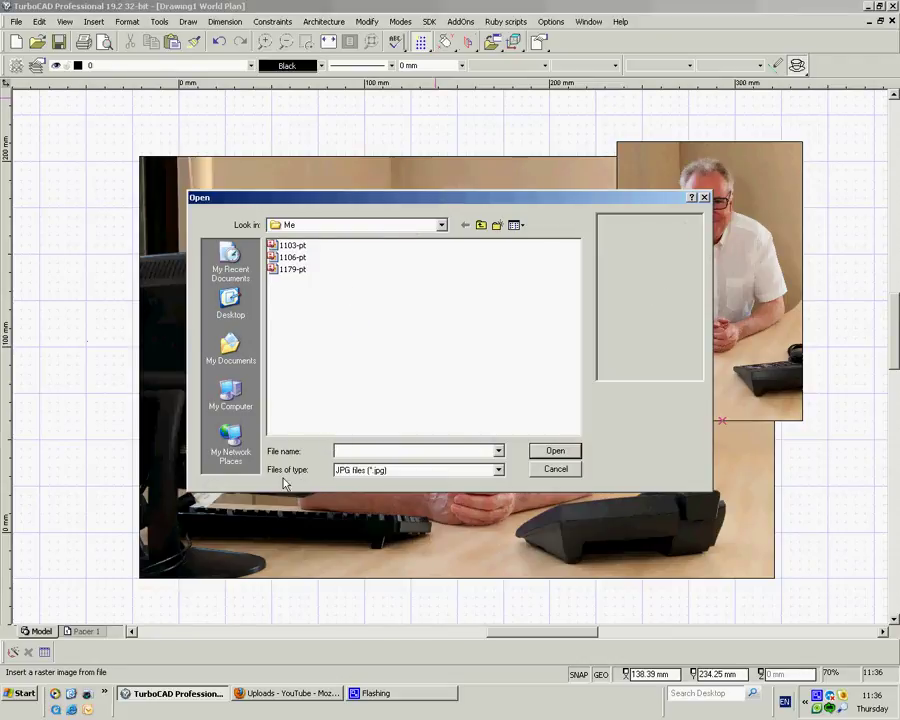
pyautogui.click(499, 471)
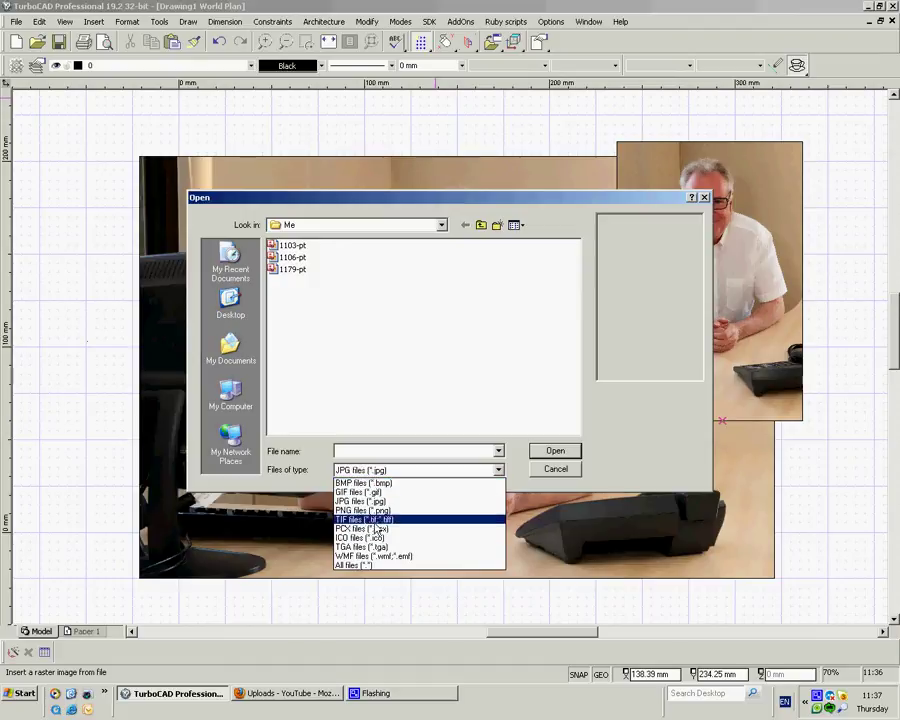
pyautogui.click(556, 470)
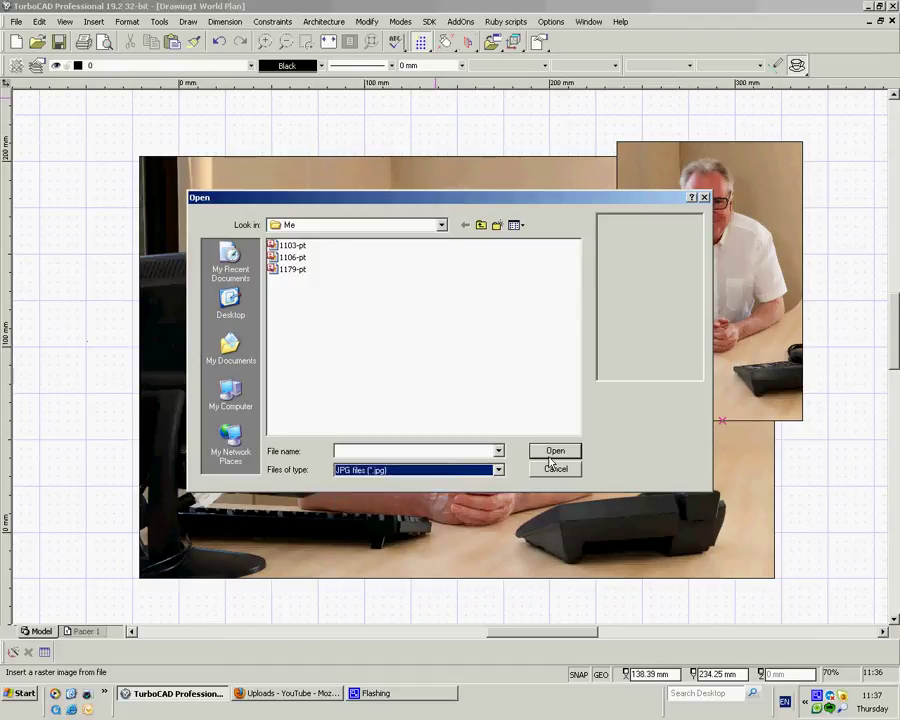
pyautogui.click(555, 470)
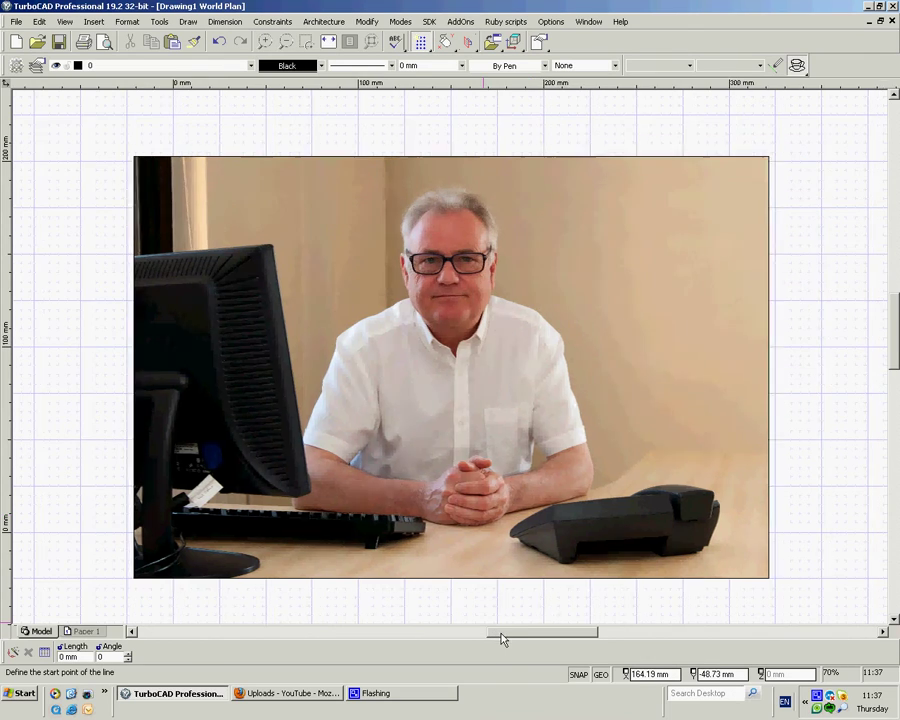
# - Draw four overlapping rectangles, large, tall, wide and tall, right of the photos
pyautogui.moveTo(498, 636); pyautogui.dragTo(606, 638)
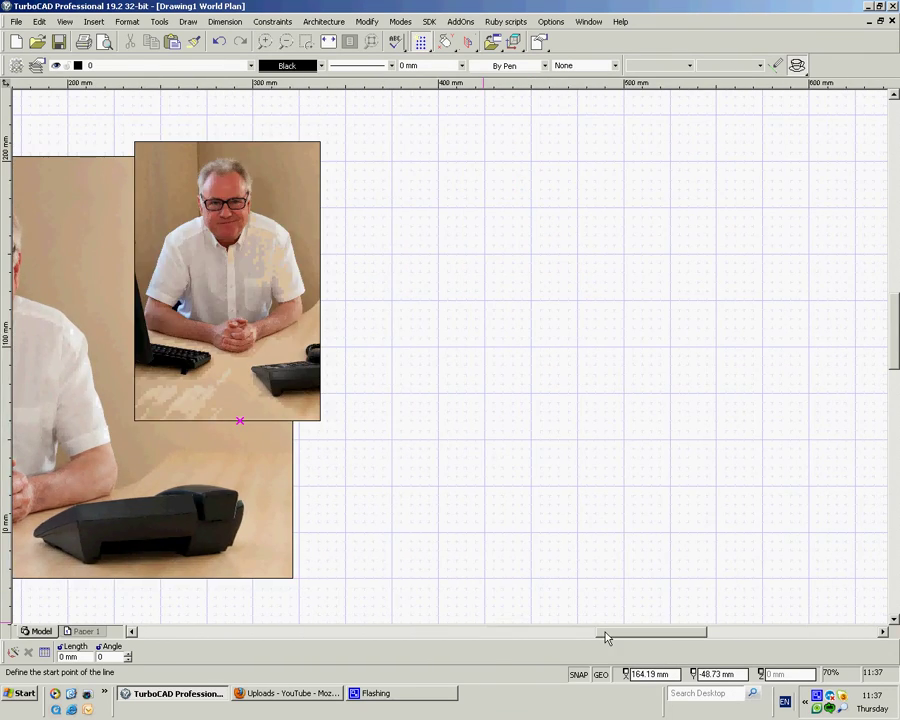
pyautogui.rightClick(471, 295)
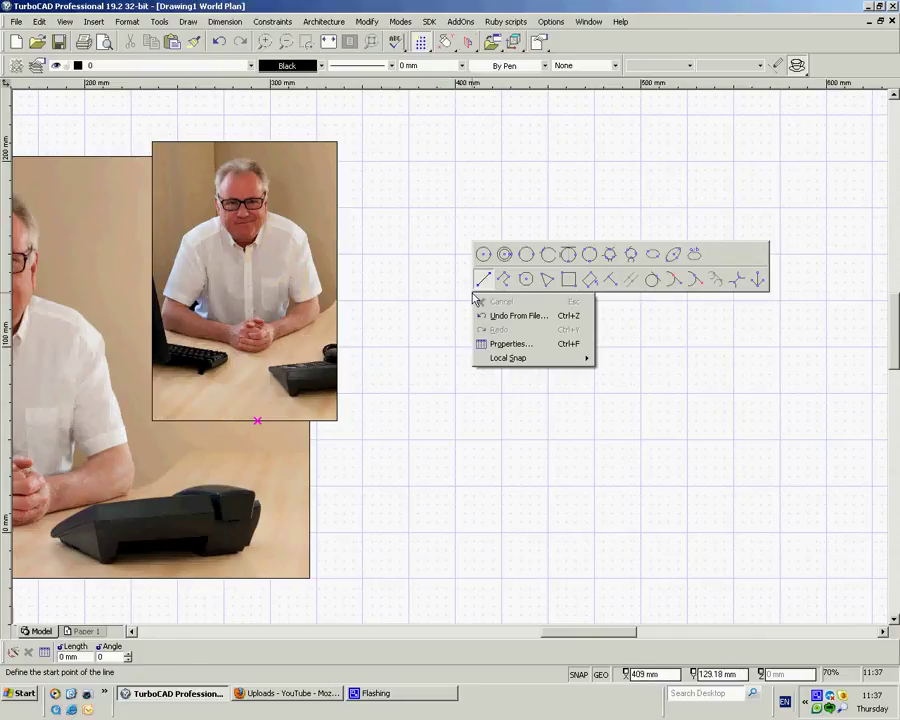
pyautogui.click(568, 279)
pyautogui.click(412, 183)
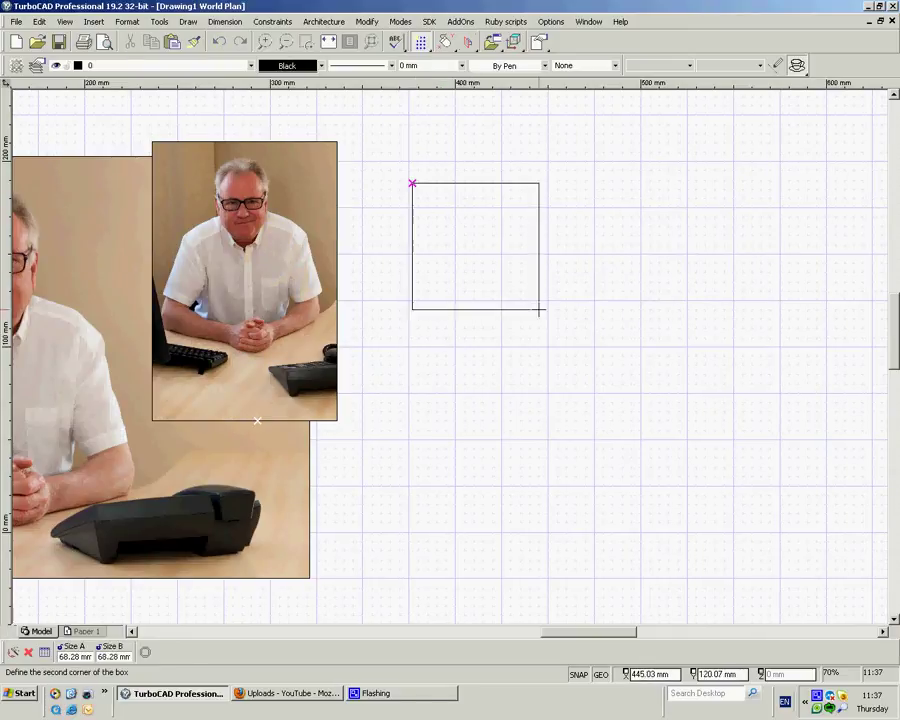
pyautogui.click(709, 393)
pyautogui.click(425, 289)
pyautogui.click(535, 541)
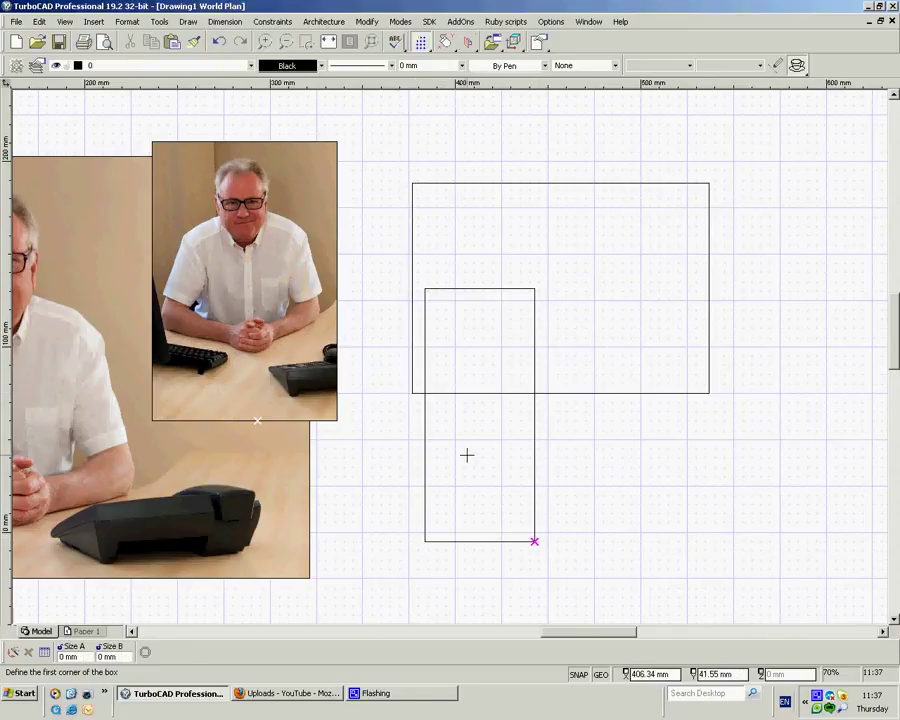
pyautogui.click(449, 434)
pyautogui.click(707, 493)
pyautogui.click(577, 339)
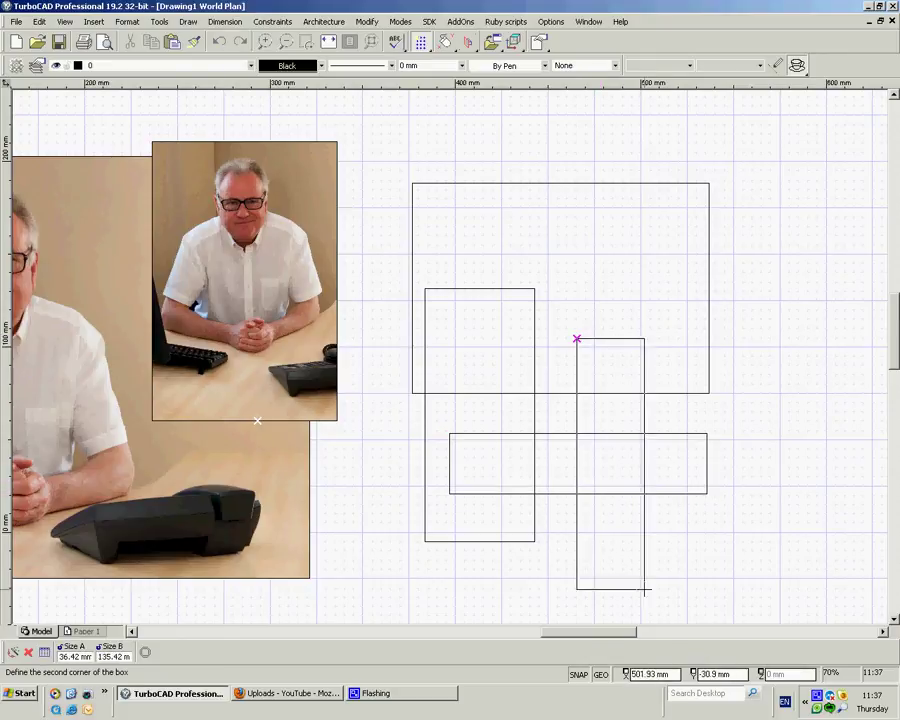
pyautogui.click(659, 582)
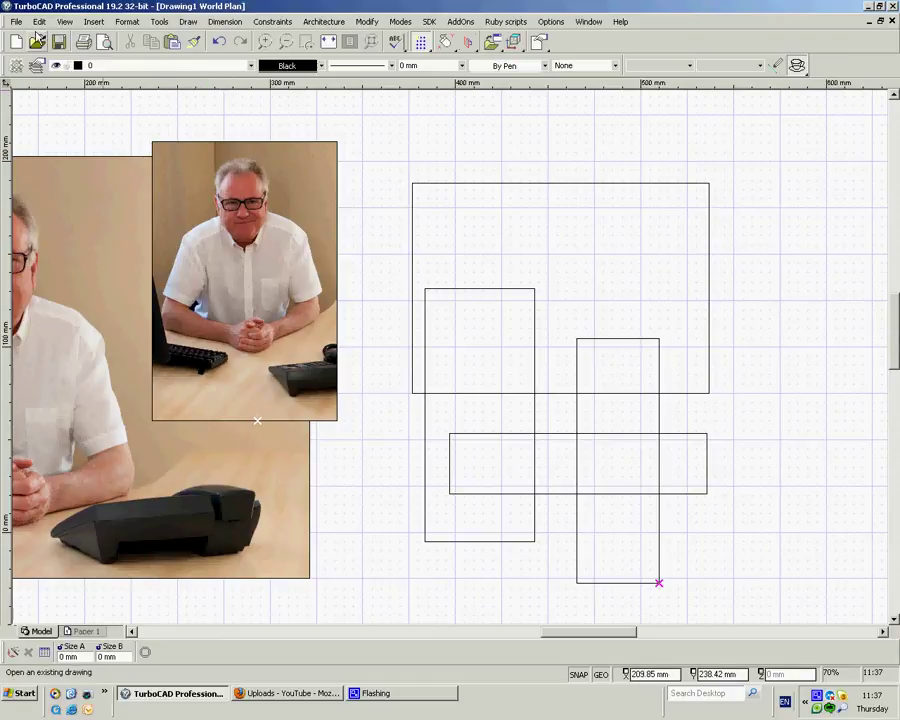
pyautogui.click(16, 21)
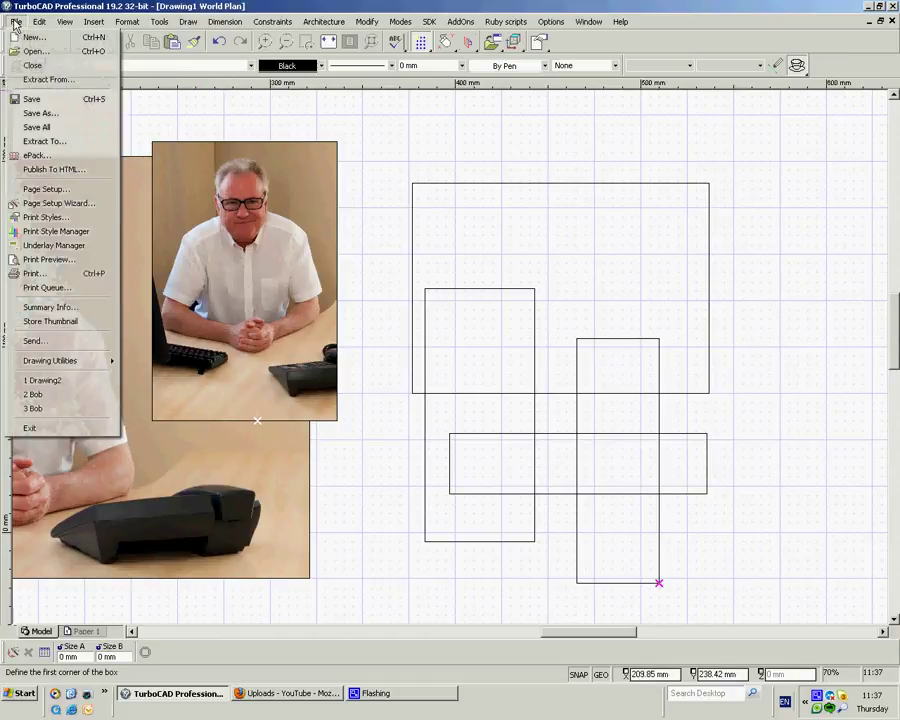
# - Start Save As, move its window up-left, and confirm Desktop as the Save in folder
pyautogui.click(35, 118)
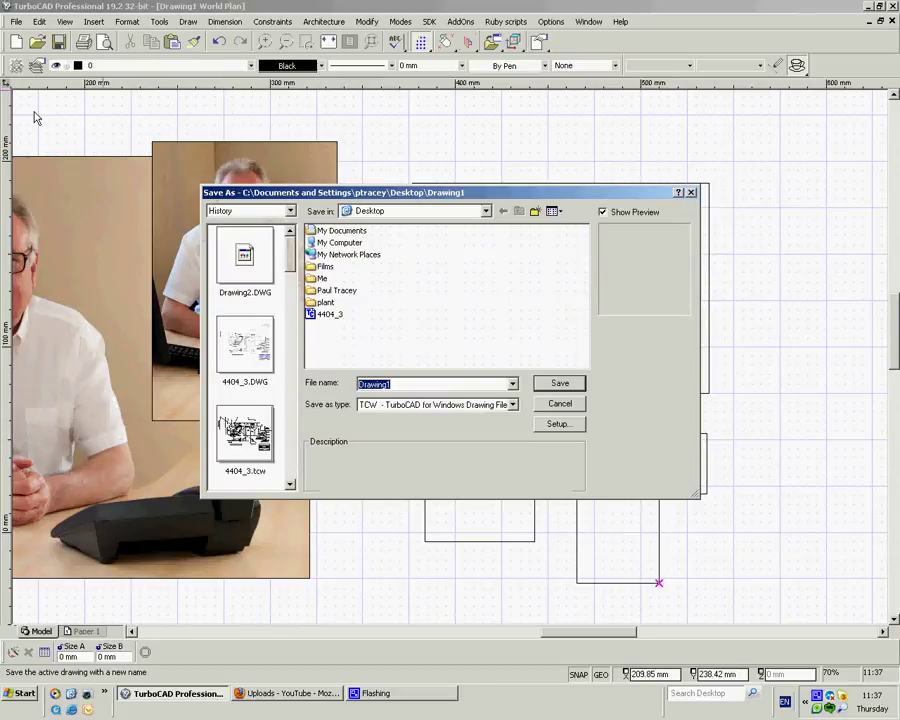
pyautogui.moveTo(400, 190); pyautogui.dragTo(310, 139)
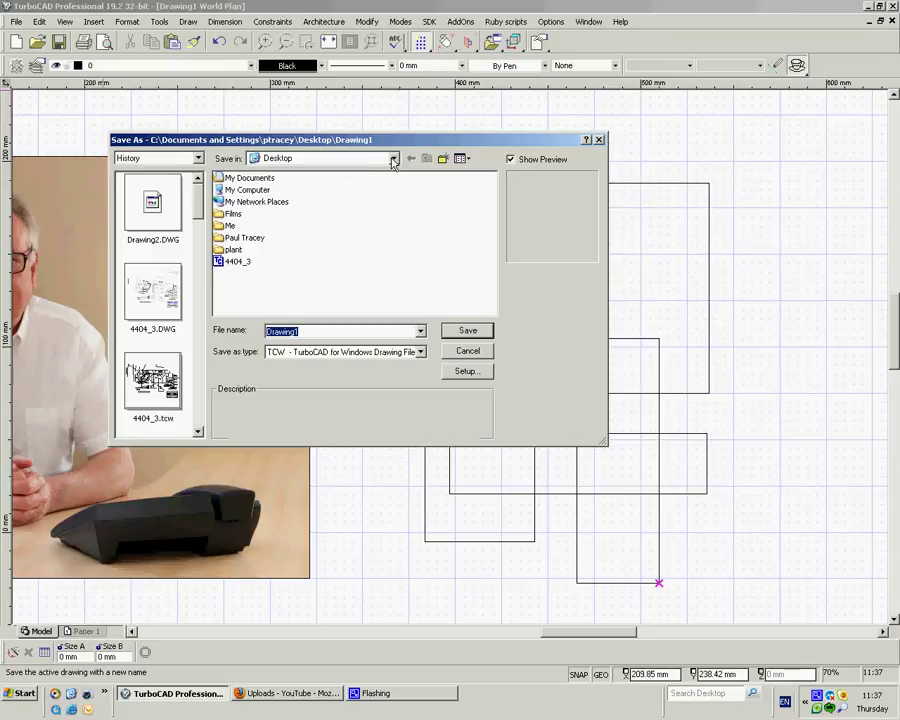
pyautogui.click(394, 160)
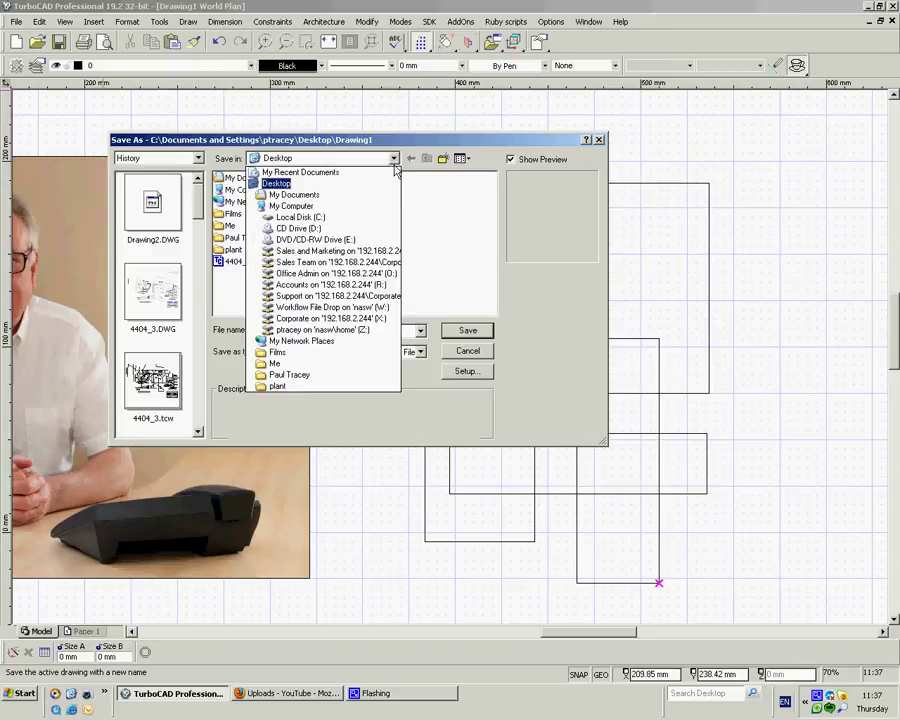
pyautogui.click(300, 160)
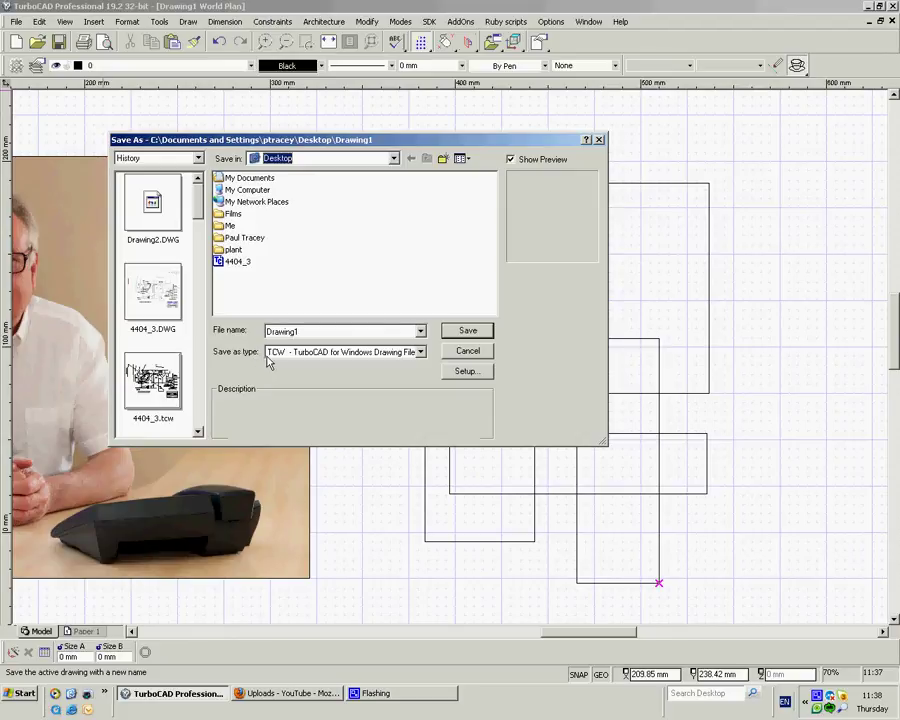
# - Scroll down the Save as type format list past COLLADA
pyautogui.click(420, 352)
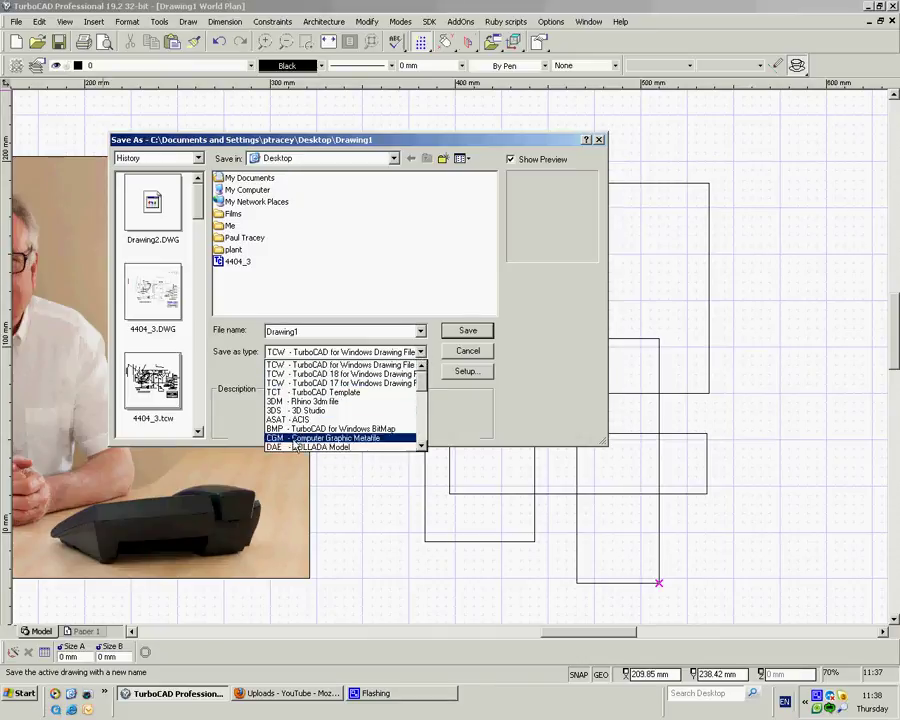
pyautogui.moveTo(426, 385)
pyautogui.mouseDown()
pyautogui.moveTo(424, 447)
pyautogui.moveTo(422, 368)
pyautogui.mouseUp()
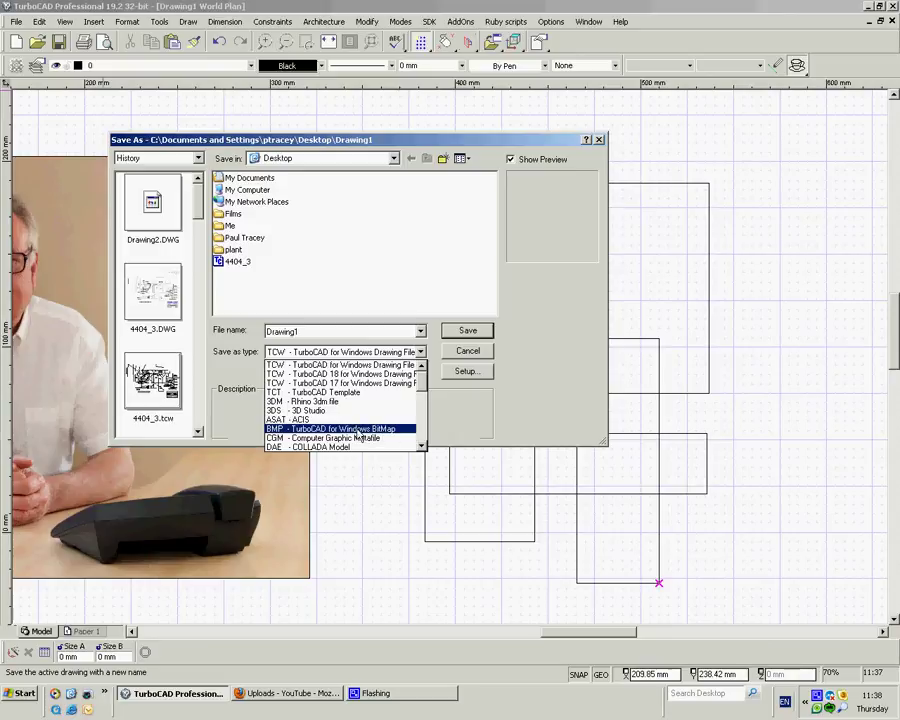
pyautogui.click(421, 447)
pyautogui.click(421, 447)
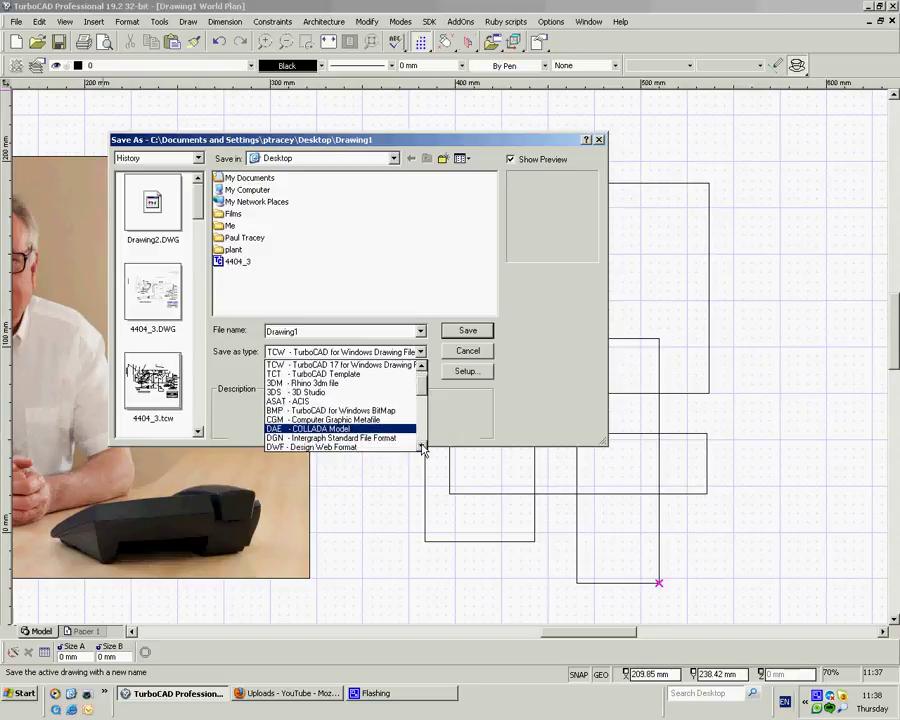
pyautogui.click(421, 447)
pyautogui.click(421, 447)
pyautogui.click(421, 447)
pyautogui.click(421, 447)
pyautogui.click(421, 447)
pyautogui.click(421, 447)
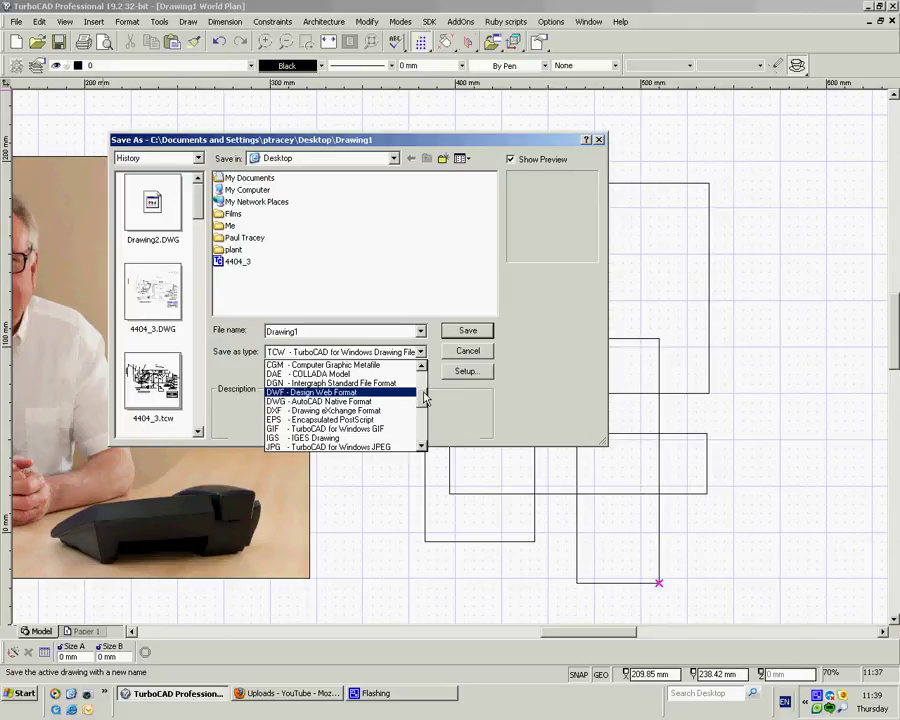
pyautogui.moveTo(424, 397); pyautogui.dragTo(424, 401)
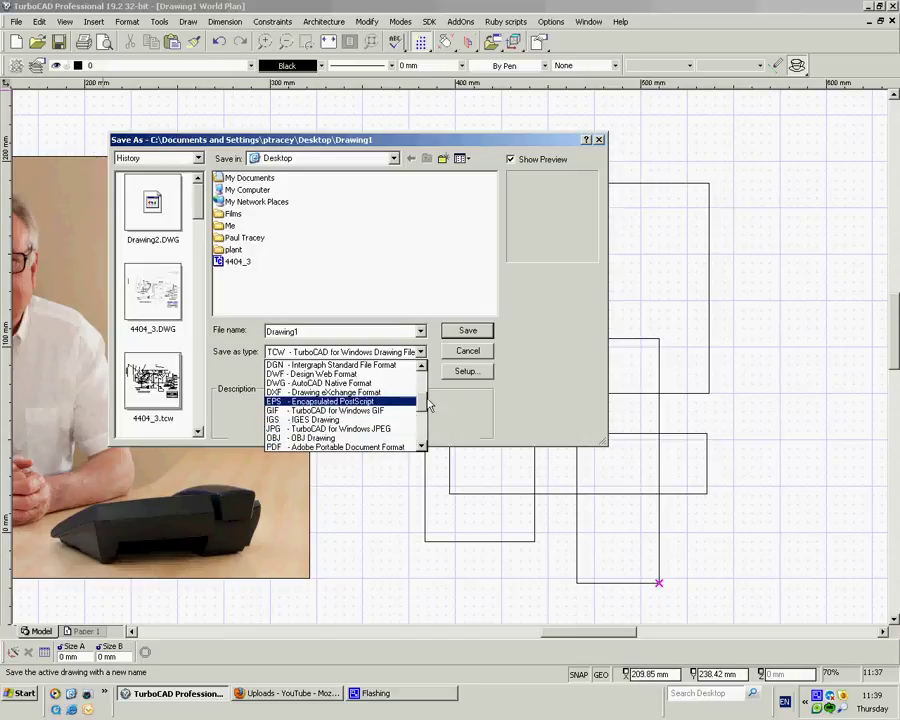
pyautogui.moveTo(422, 404); pyautogui.dragTo(424, 433)
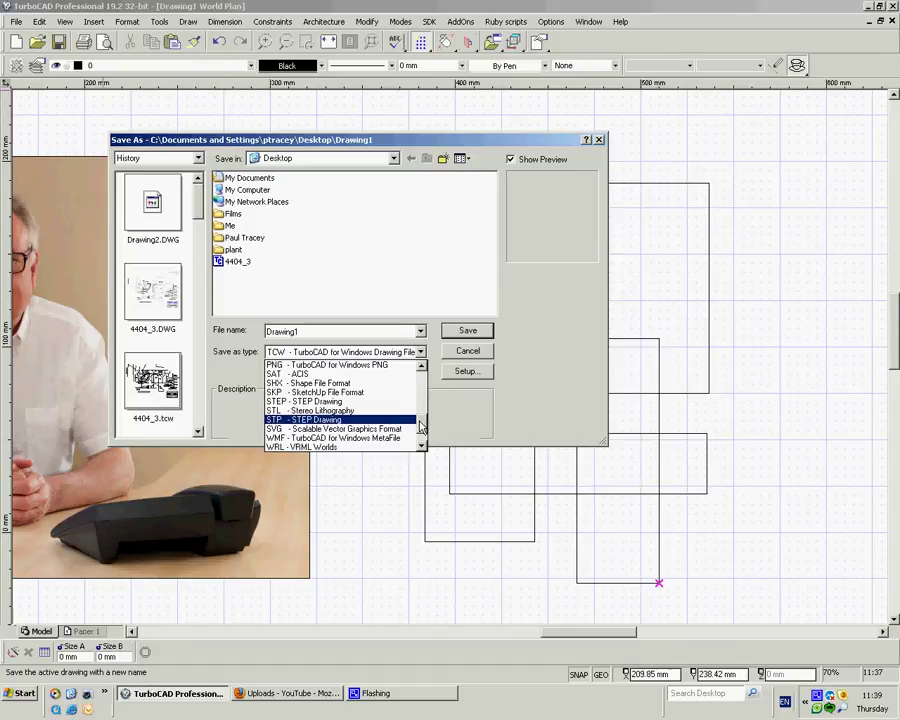
pyautogui.moveTo(420, 427); pyautogui.dragTo(420, 393)
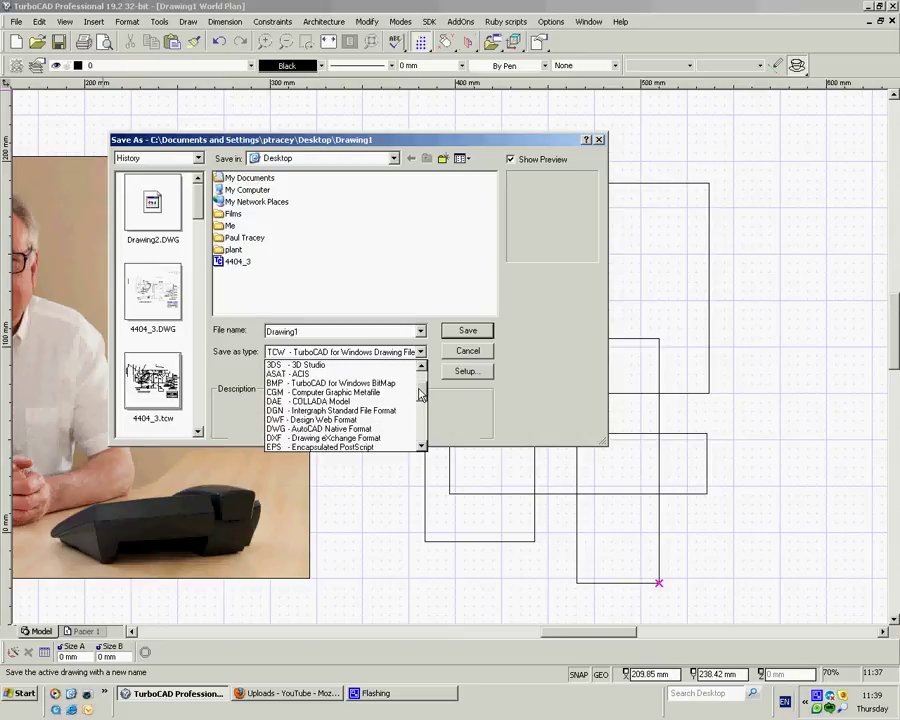
# - Pick DWG - AutoCAD Native Format as the save type
pyautogui.click(283, 432)
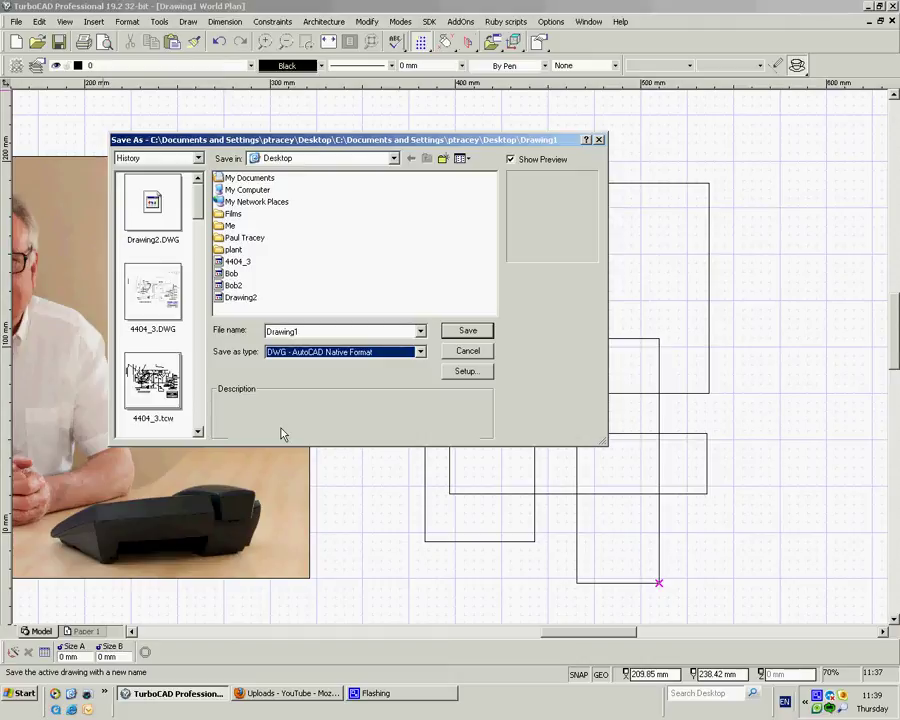
pyautogui.click(463, 373)
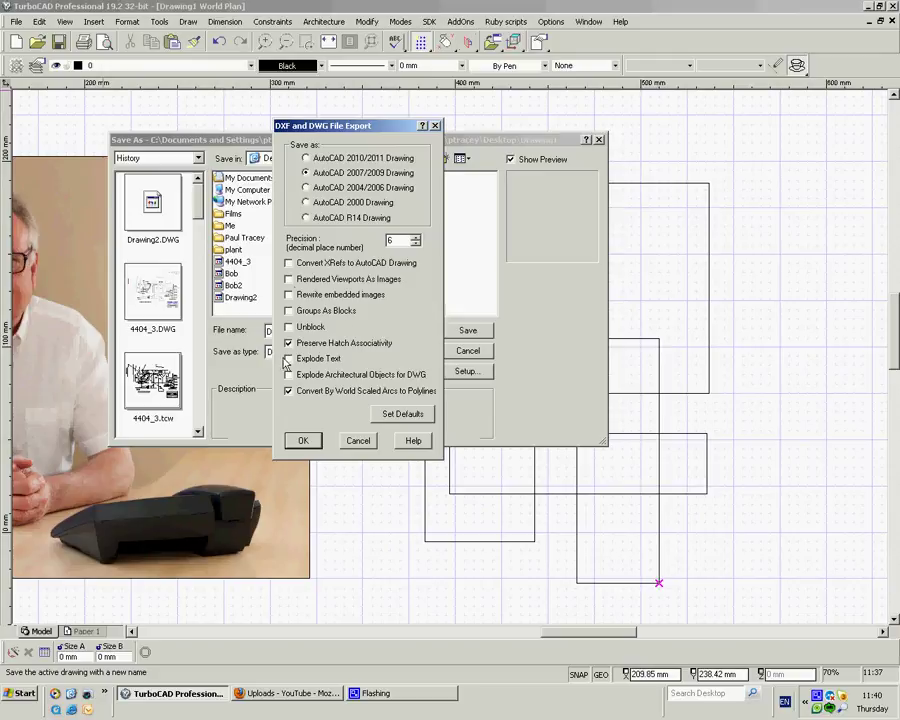
pyautogui.click(358, 440)
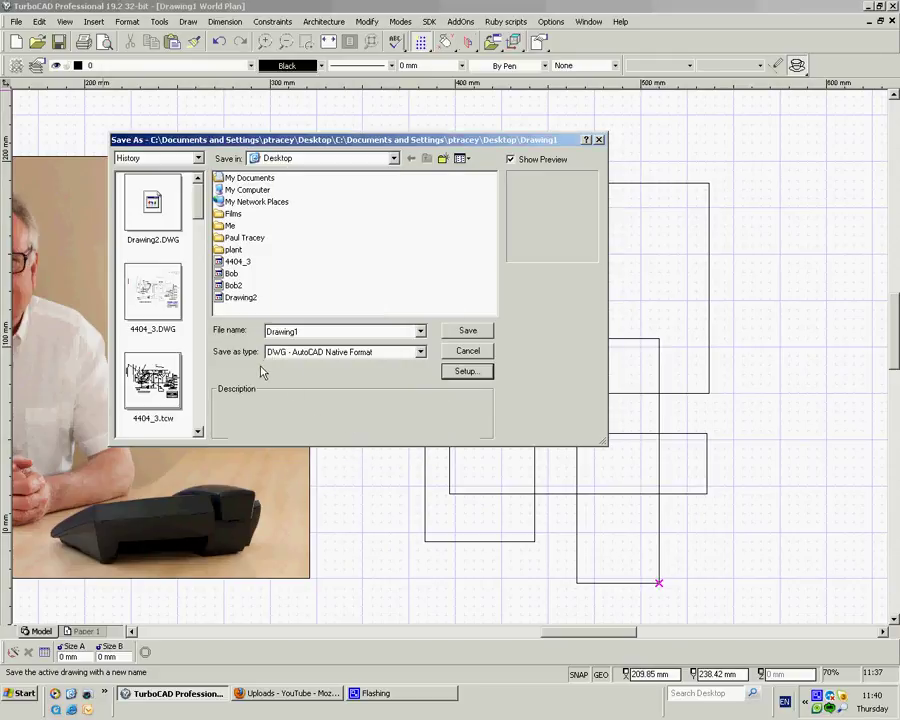
# - Choose JPEG as save type and tick Maximum Resolution (16000 × 16000) in its Setup options
pyautogui.click(419, 353)
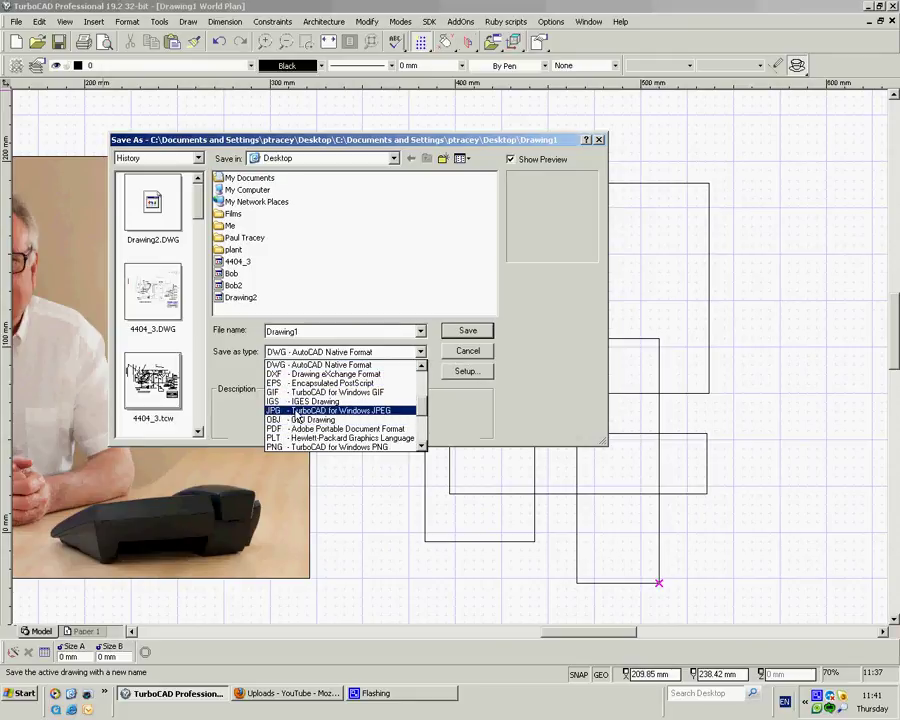
pyautogui.click(300, 410)
pyautogui.click(464, 372)
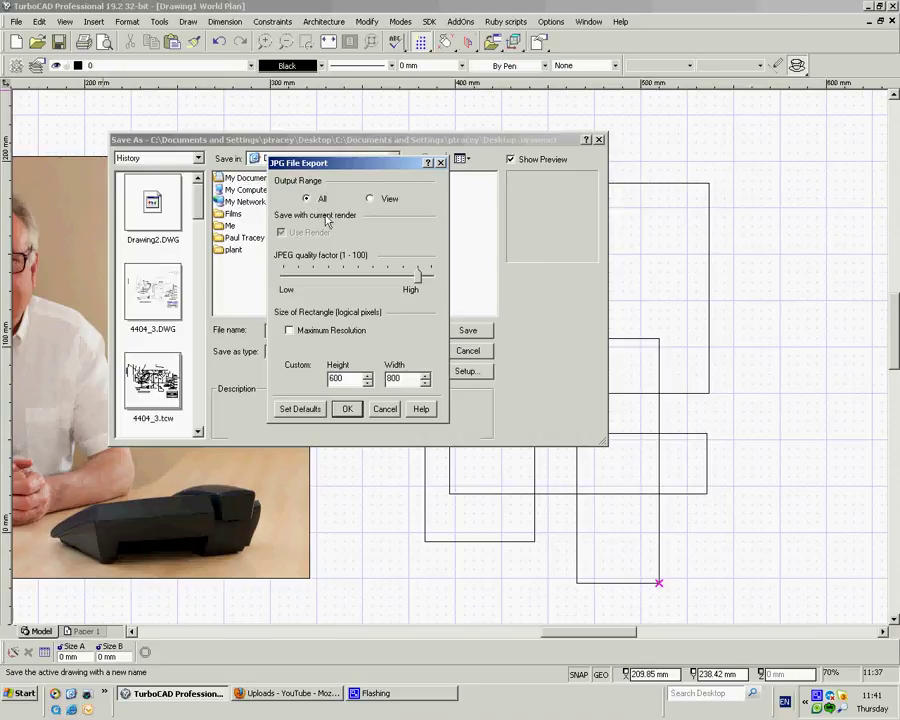
pyautogui.click(290, 331)
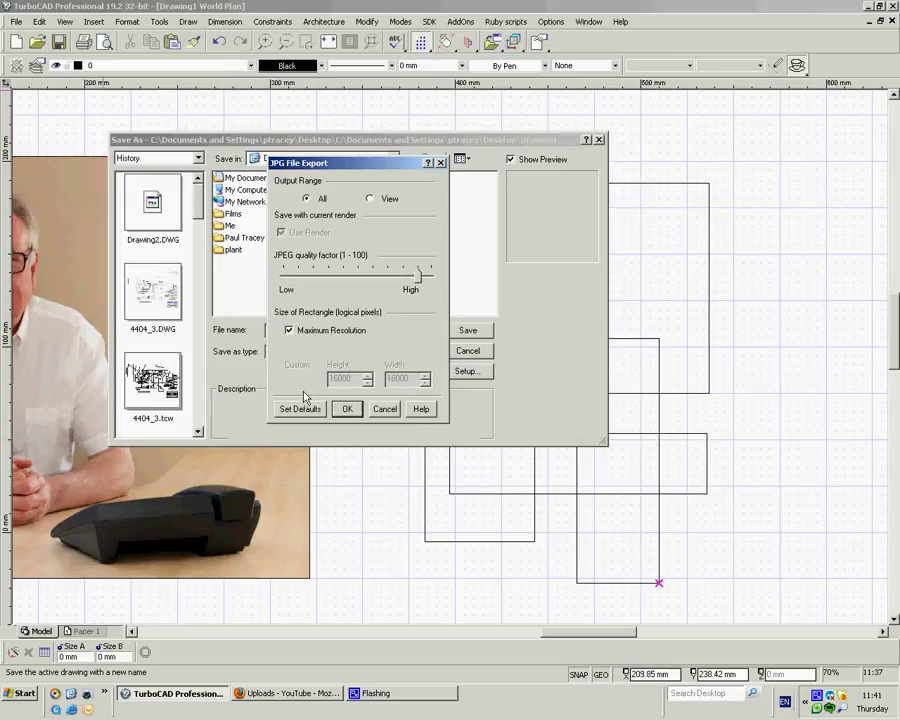
# - Confirm the JPEG options and switch the save type to SAT - ACIS
pyautogui.click(347, 409)
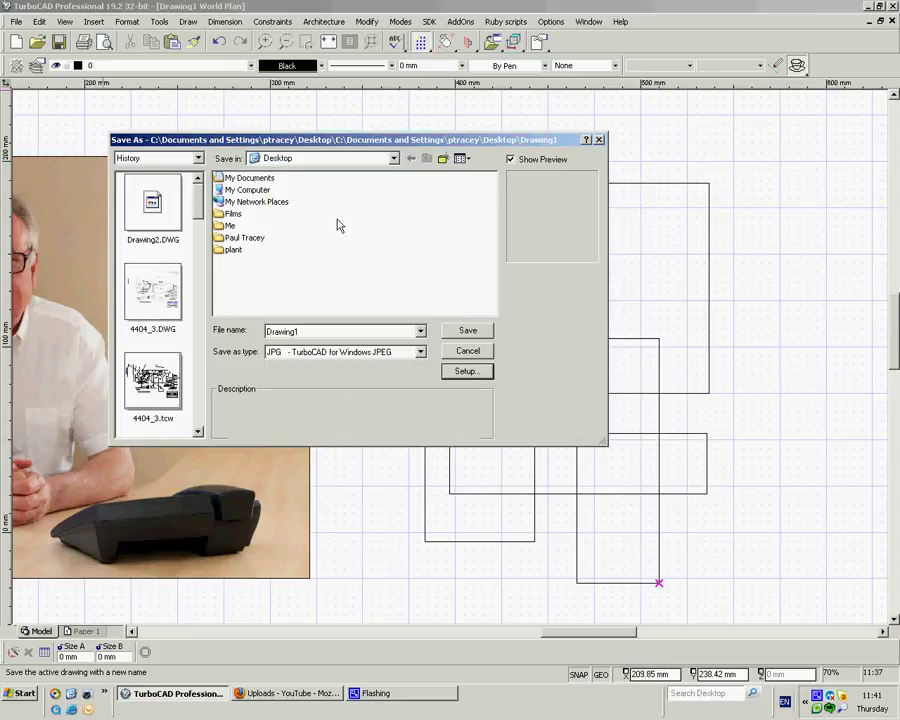
pyautogui.click(420, 352)
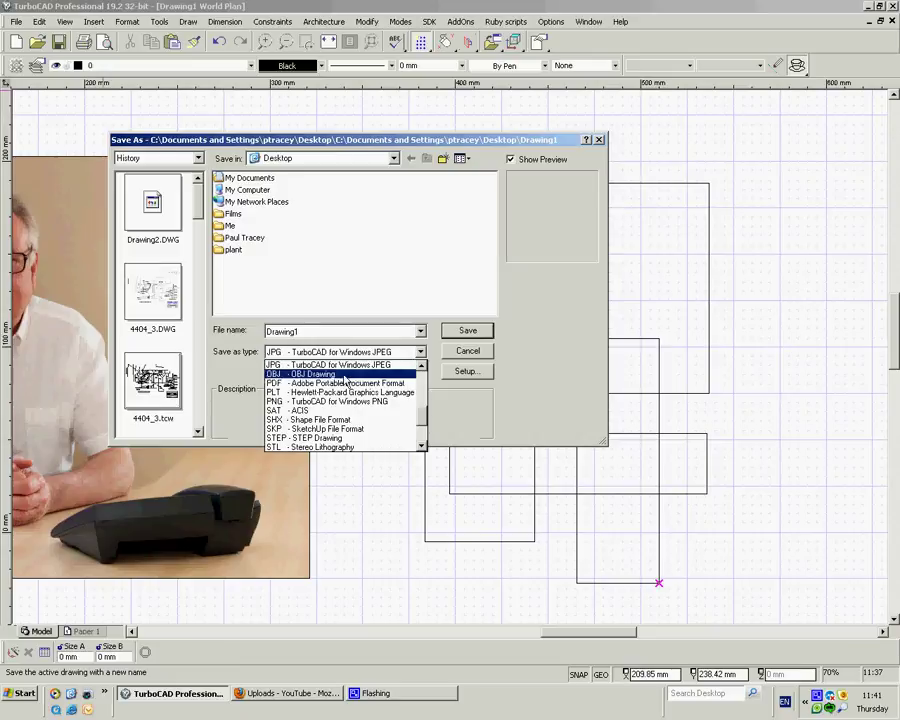
pyautogui.click(315, 411)
# - Check the SAT Save as Version list, keep SAT 22.0, and keep SAT - ACIS
pyautogui.click(465, 370)
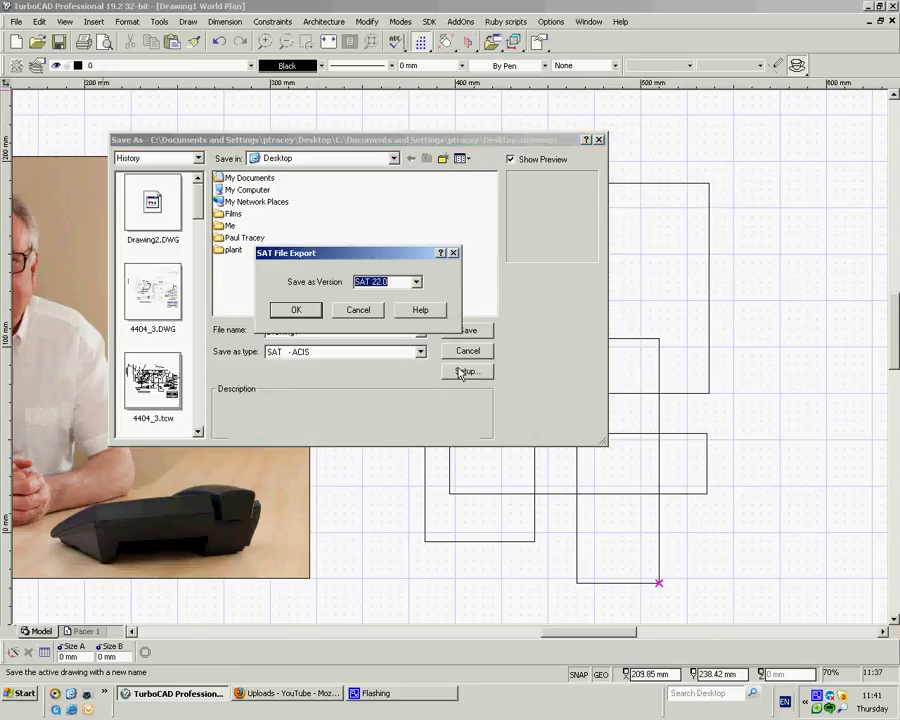
pyautogui.click(416, 282)
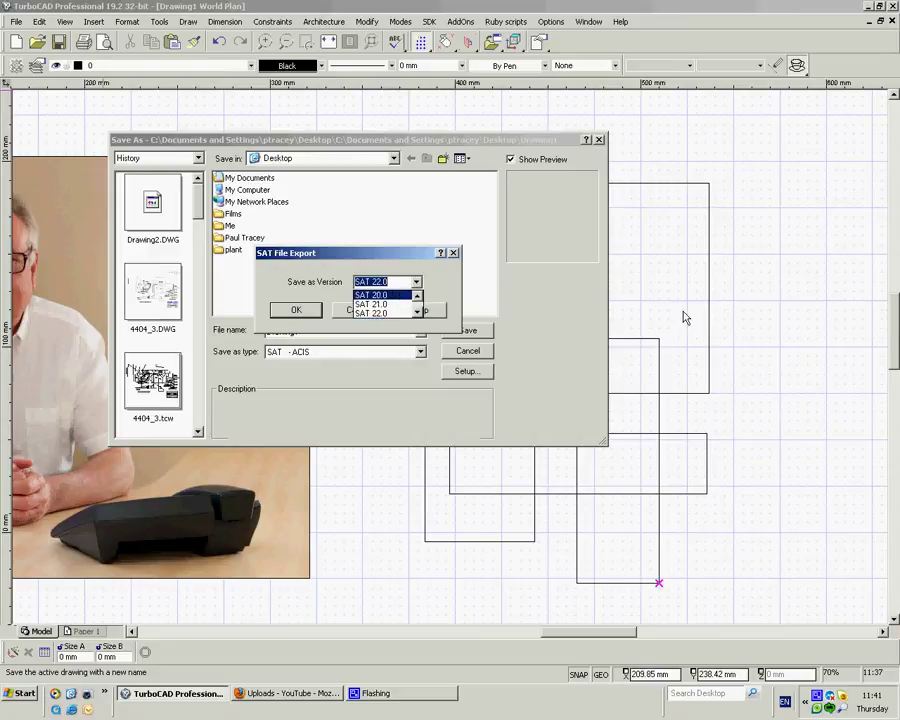
pyautogui.click(514, 266)
pyautogui.click(453, 254)
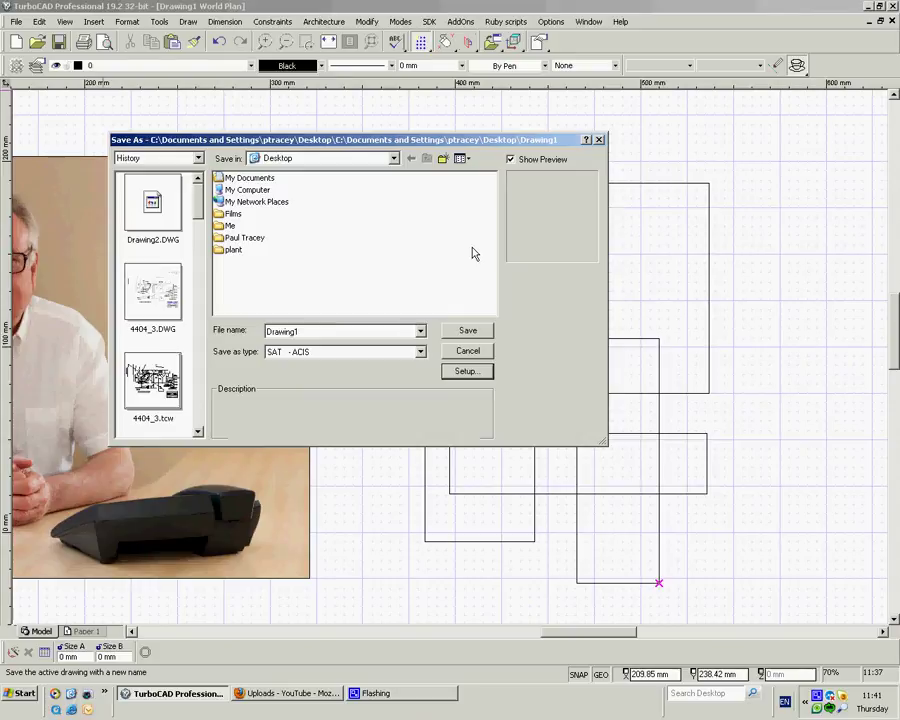
pyautogui.click(420, 352)
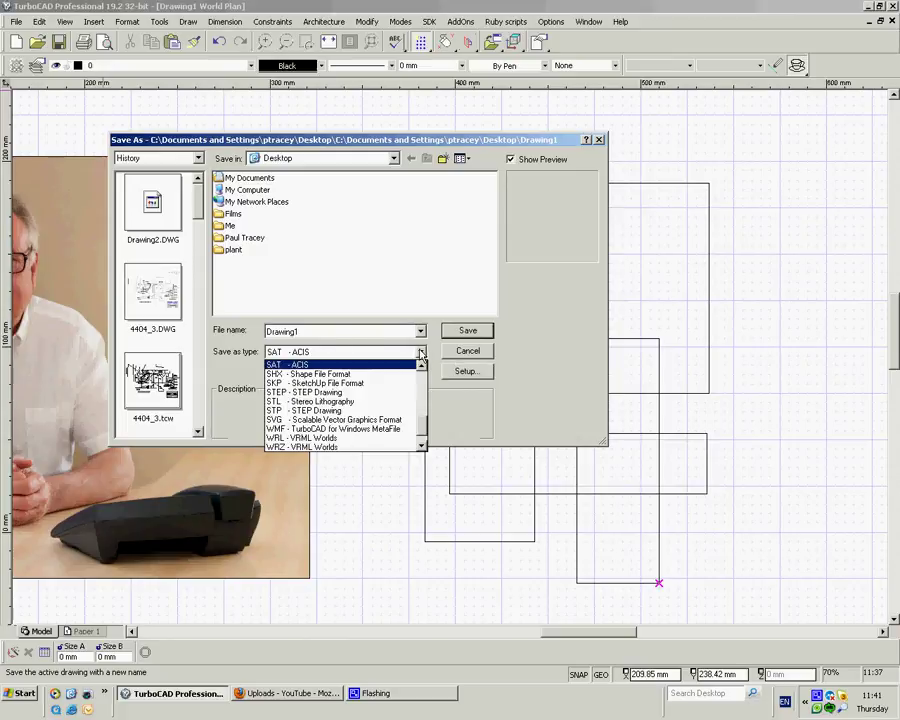
pyautogui.click(421, 352)
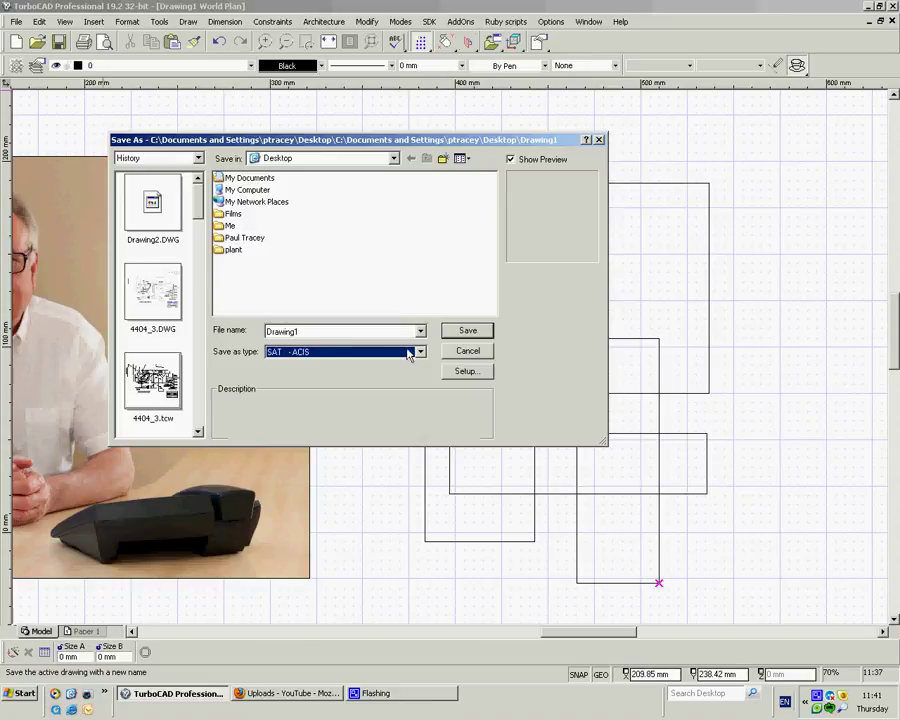
# - Cancel Save As and bring up File > Open on the Desktop, showing Drawing2
pyautogui.click(467, 352)
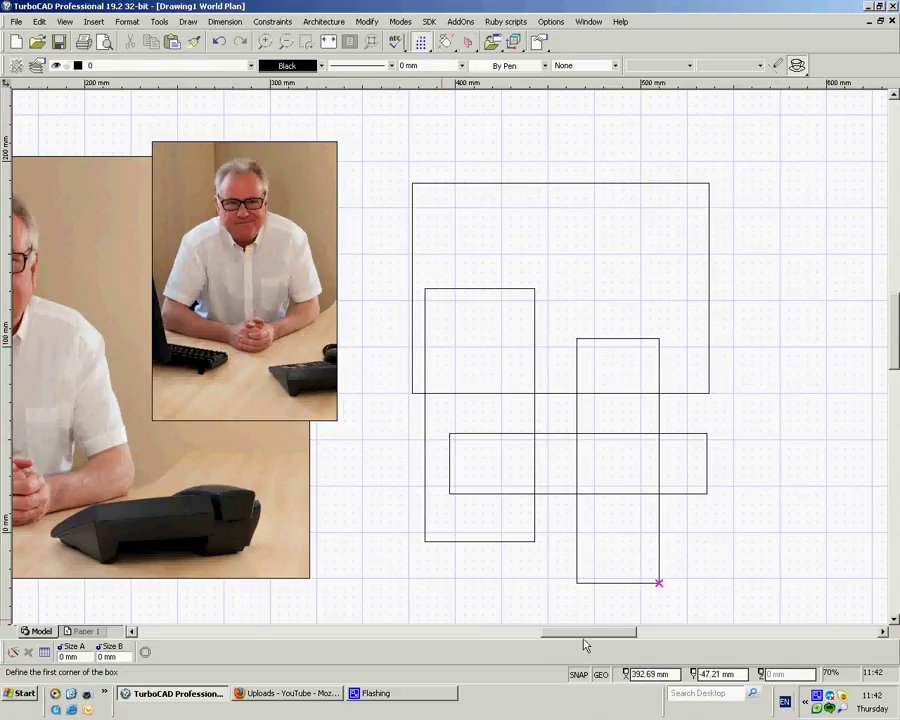
pyautogui.moveTo(585, 645); pyautogui.dragTo(595, 637)
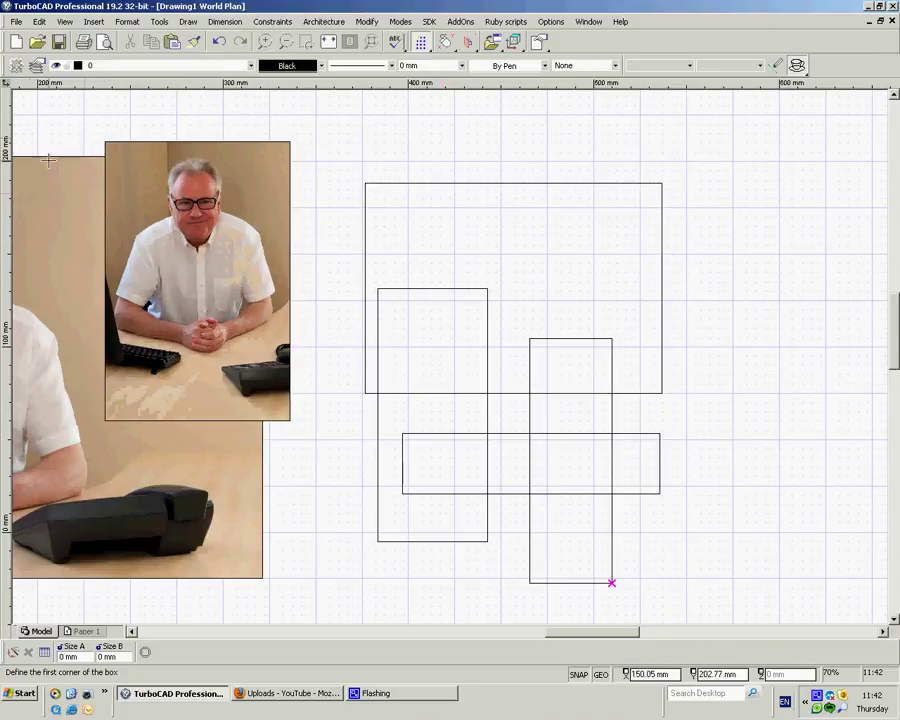
pyautogui.click(16, 21)
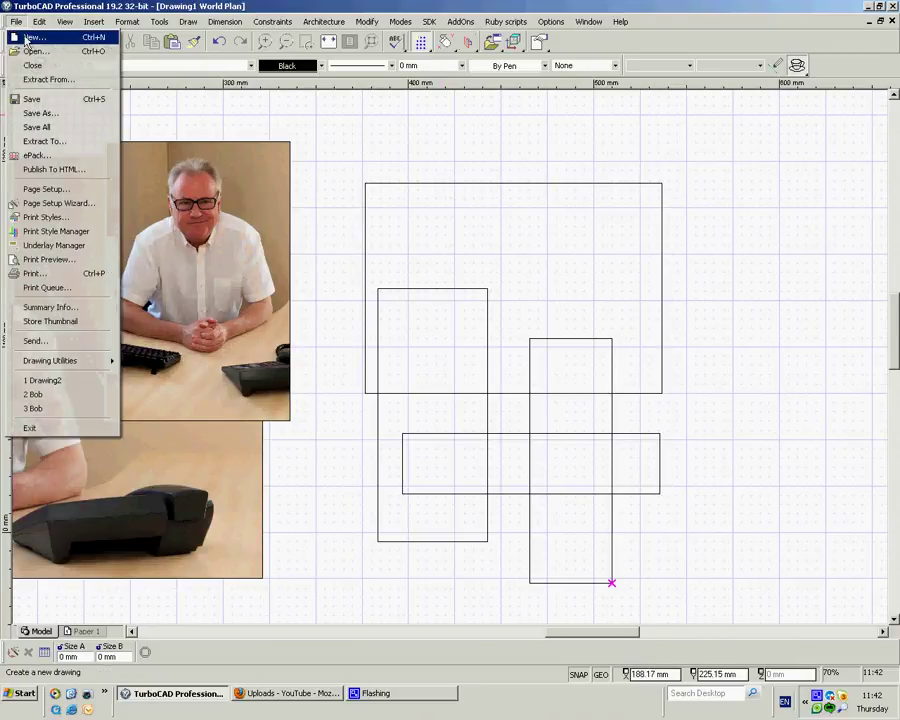
pyautogui.click(32, 51)
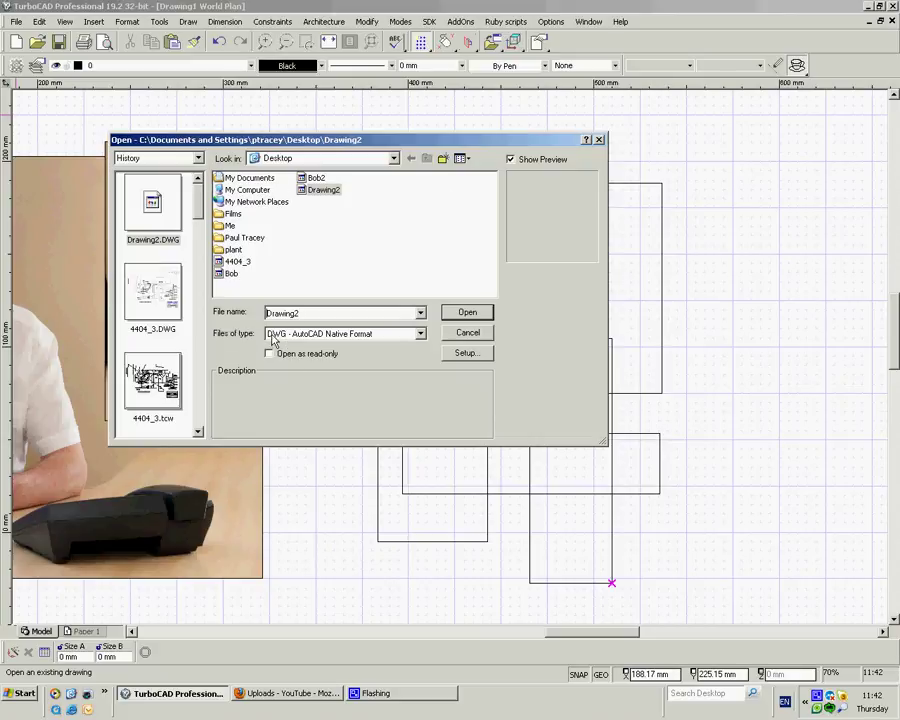
# - Try the All Files filter, then leave Files of type on STP - STEP Drawing
pyautogui.click(421, 338)
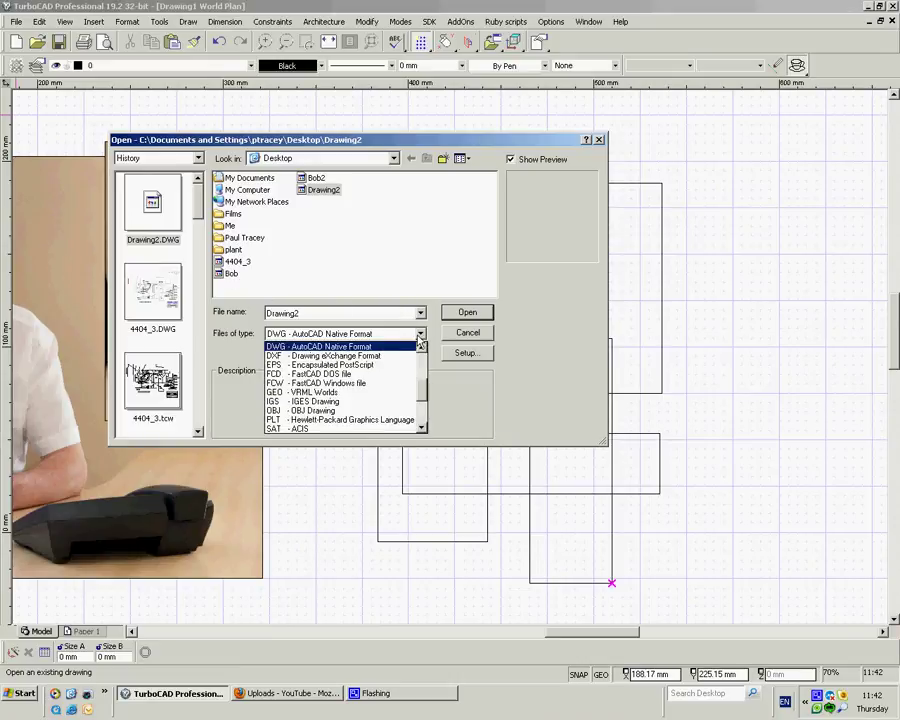
pyautogui.click(419, 424)
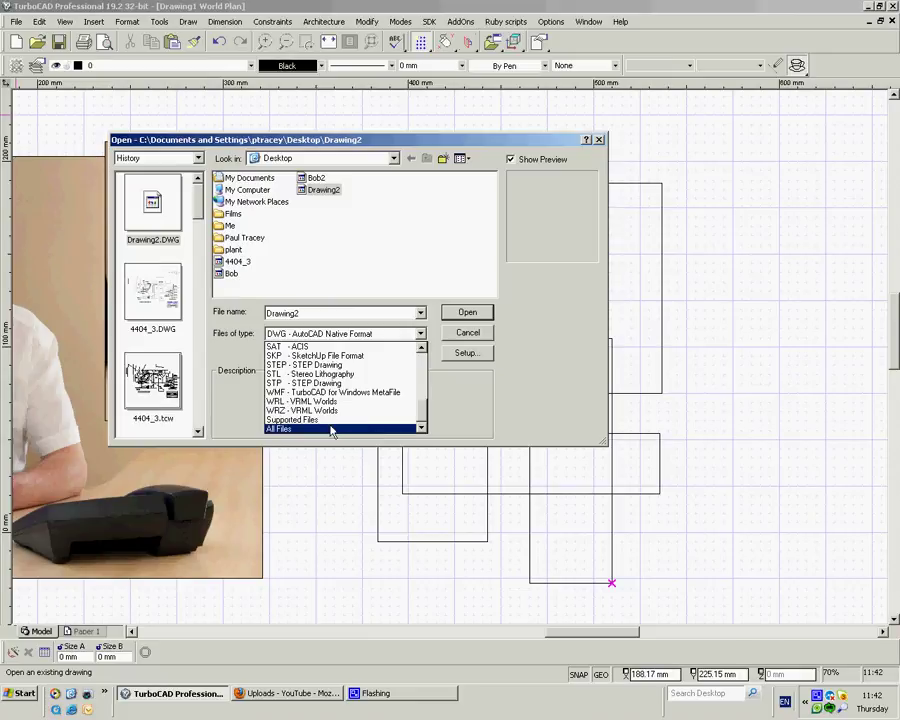
pyautogui.click(280, 428)
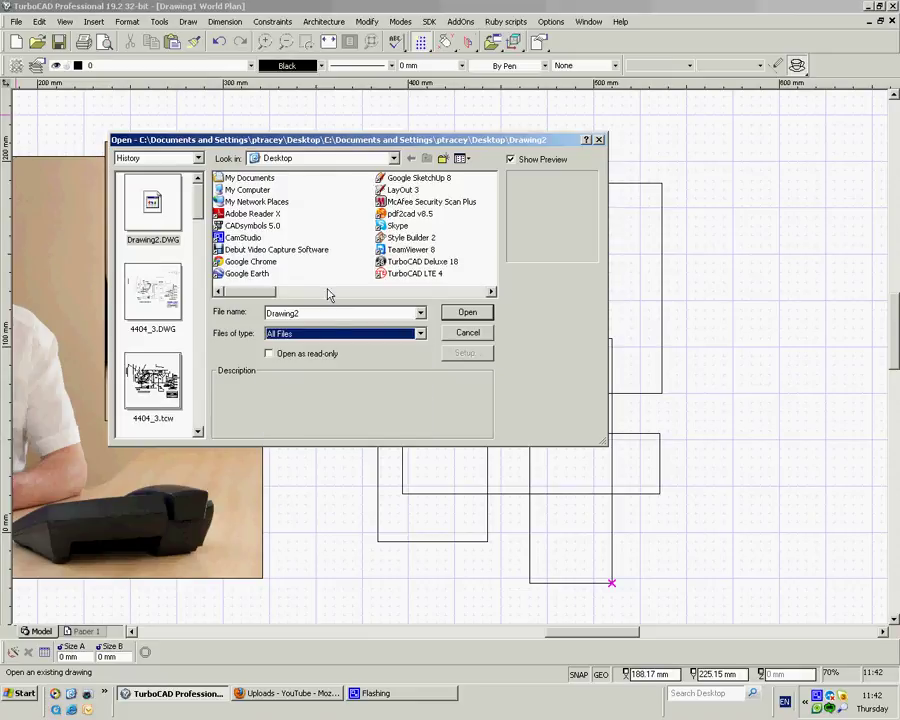
pyautogui.moveTo(268, 292)
pyautogui.mouseDown()
pyautogui.moveTo(380, 293)
pyautogui.moveTo(411, 311)
pyautogui.moveTo(284, 294)
pyautogui.mouseUp()
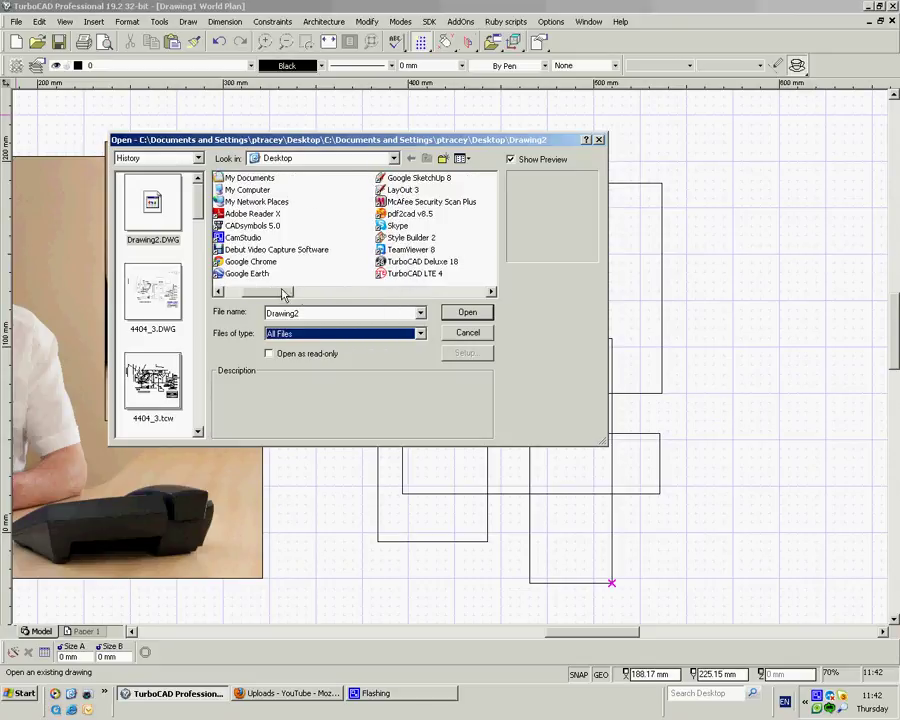
pyautogui.click(421, 335)
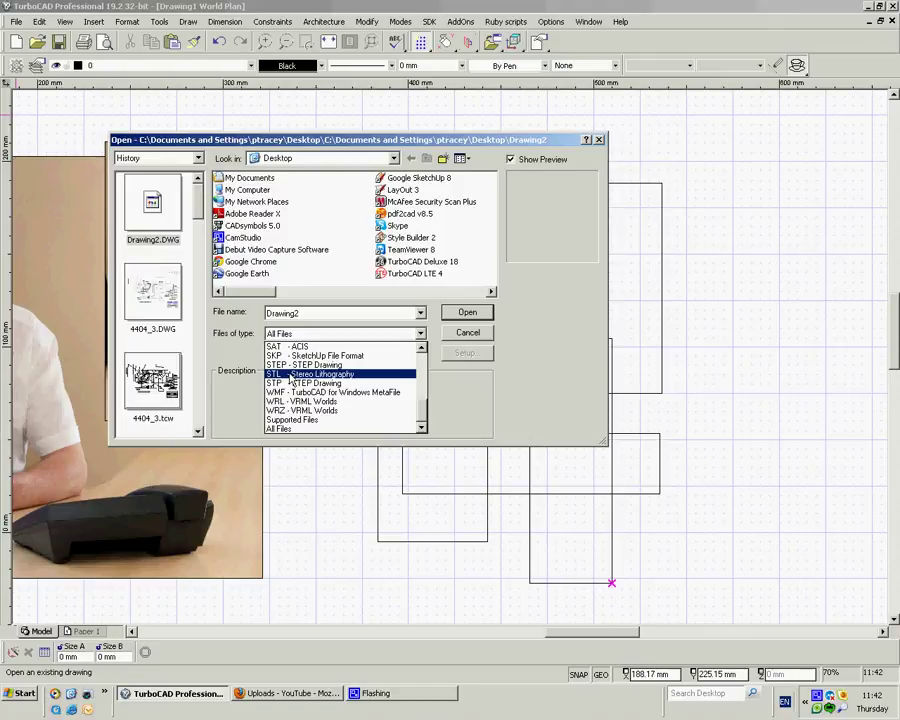
pyautogui.click(291, 383)
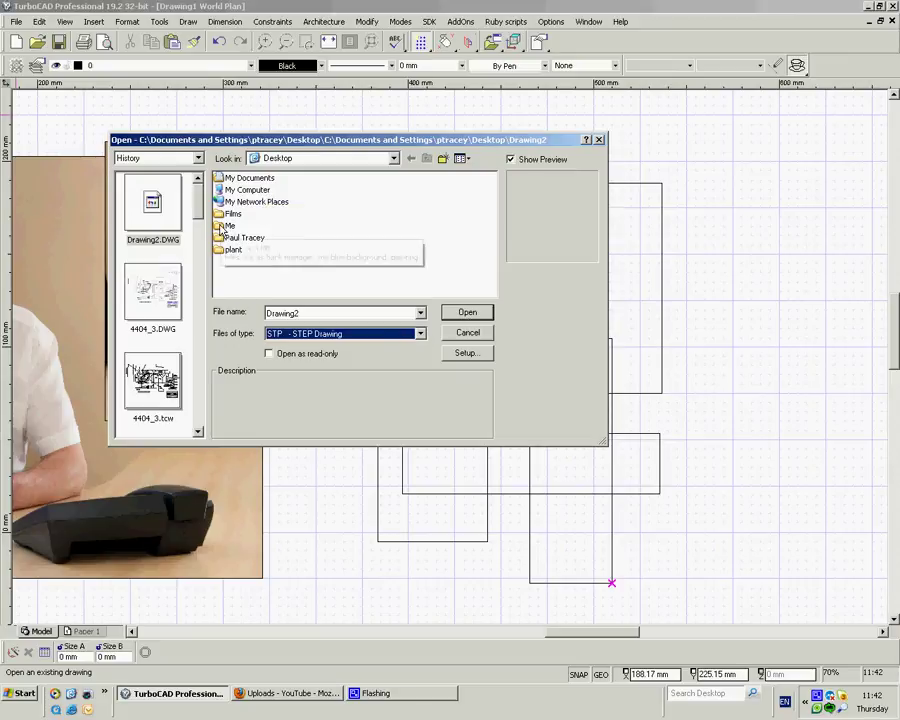
# - Open the Me folder and list files of all types
pyautogui.click(224, 227)
pyautogui.doubleClick(224, 227)
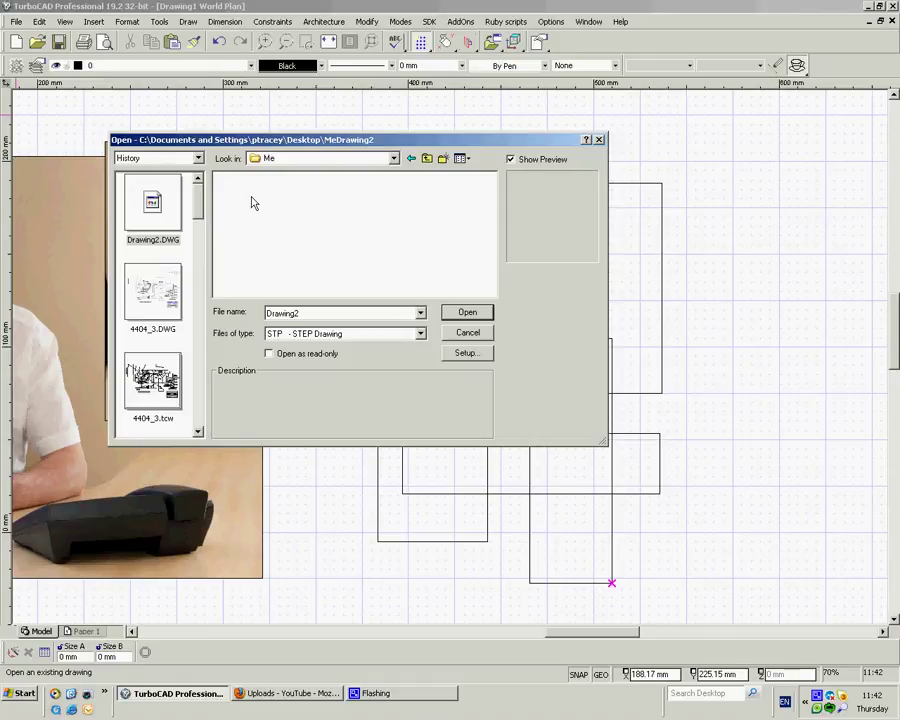
pyautogui.click(340, 333)
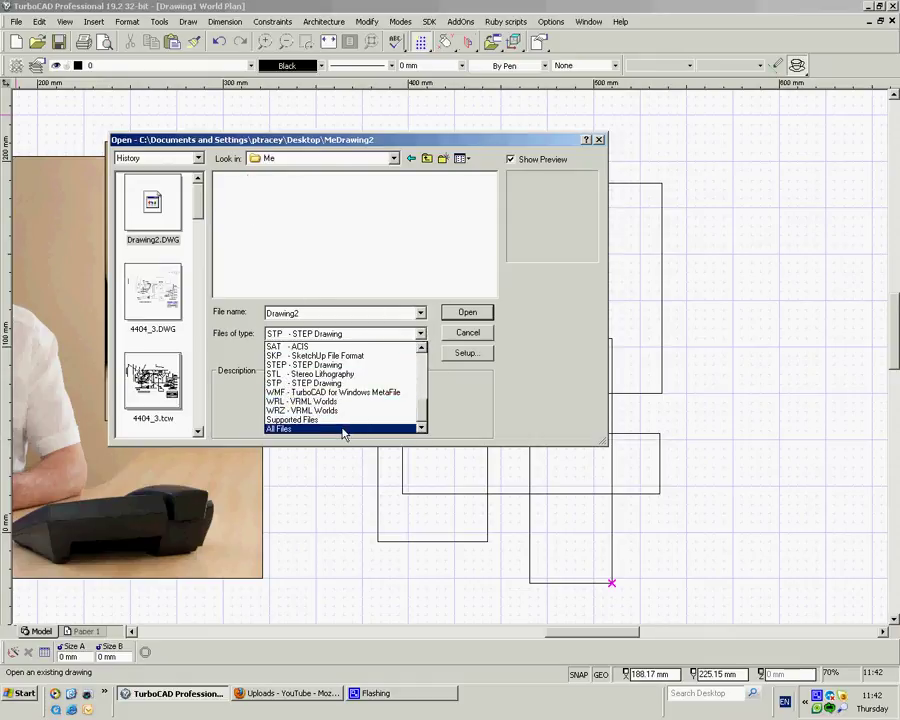
pyautogui.click(343, 429)
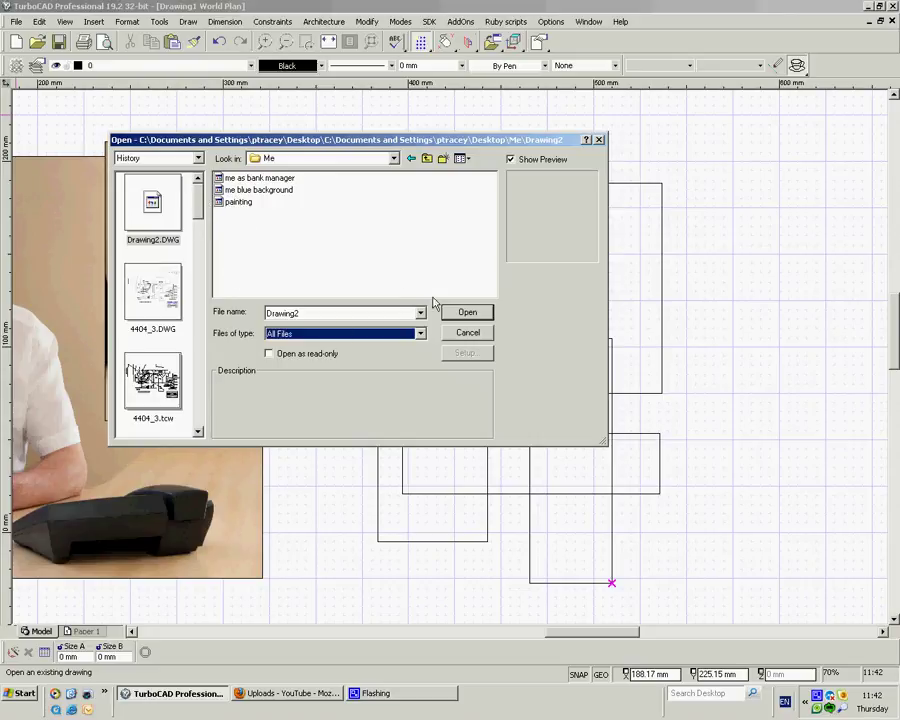
# - Pick the painting file and dismiss the Open dialog, returning to Drawing1
pyautogui.click(465, 313)
pyautogui.click(224, 203)
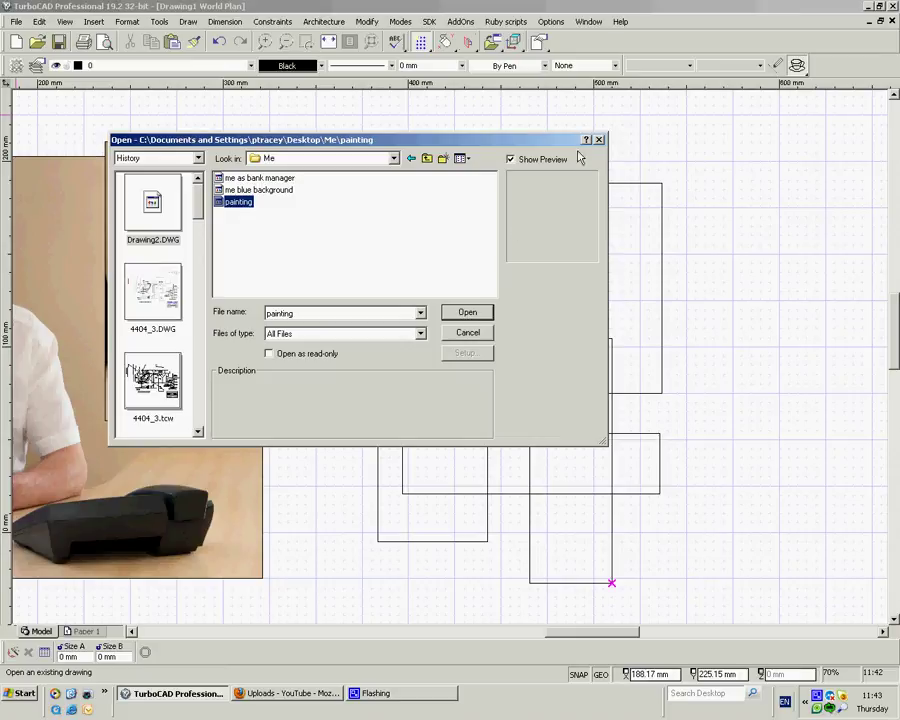
pyautogui.press('Return')
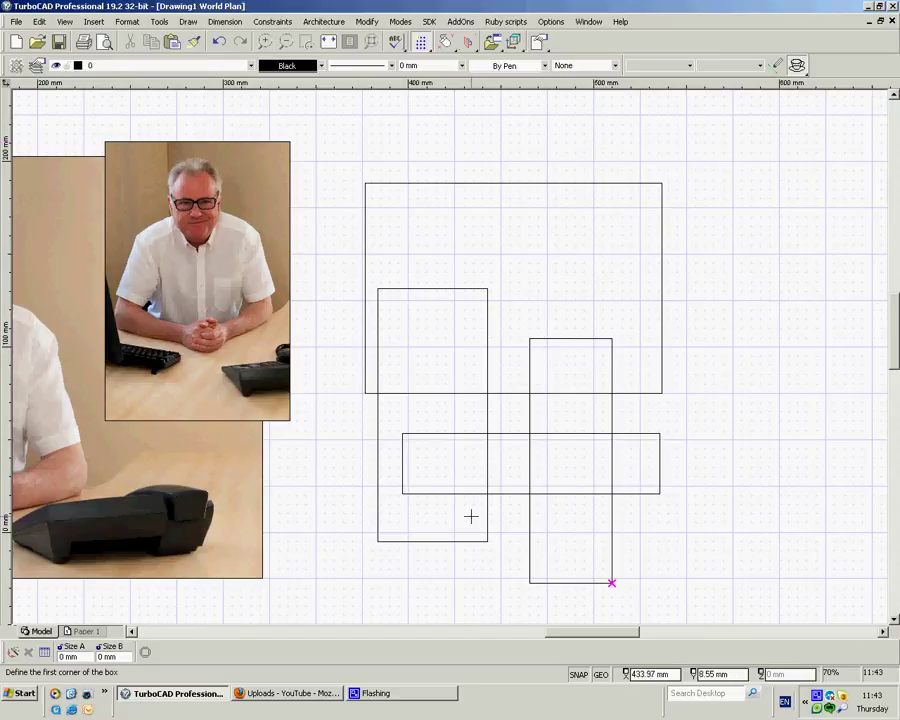
pyautogui.rightClick(817, 695)
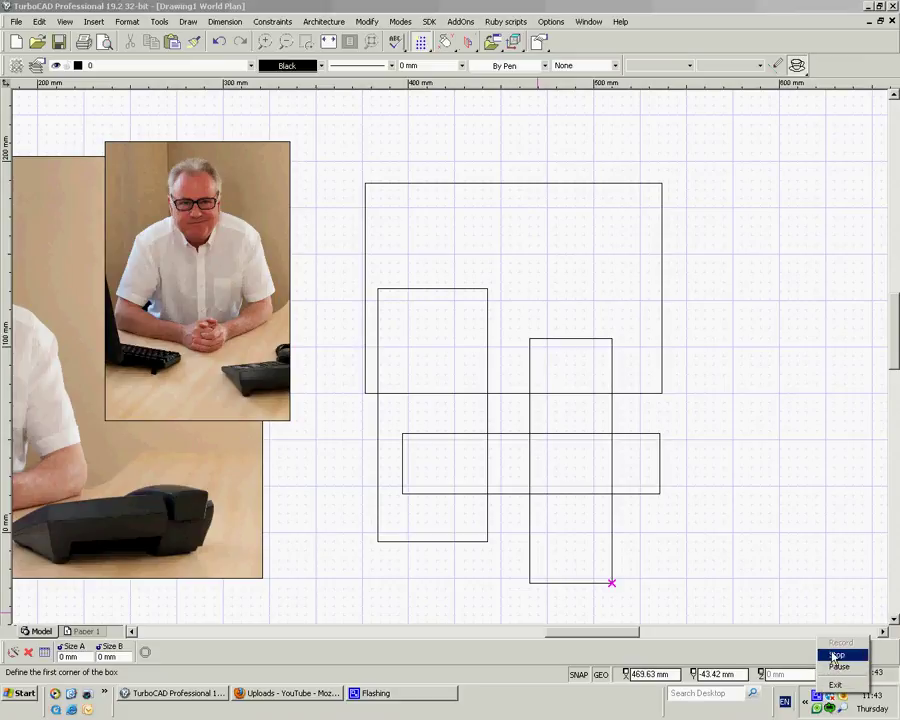